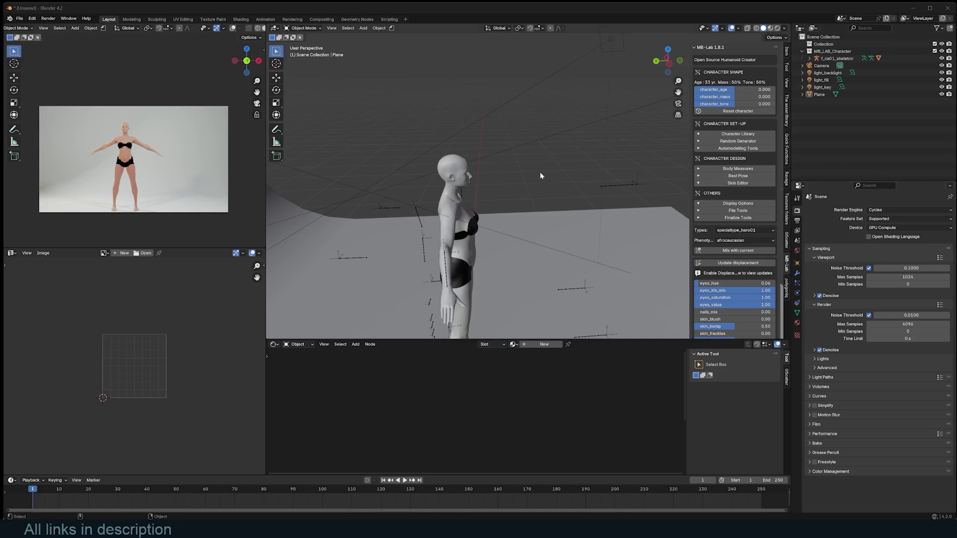
- Pan the 3D viewport sideways across the posed MB-Lab character
{"action": "middle_click_drag", "start_coordinate": [537, 175], "coordinate": [591, 185], "text": "shift"}
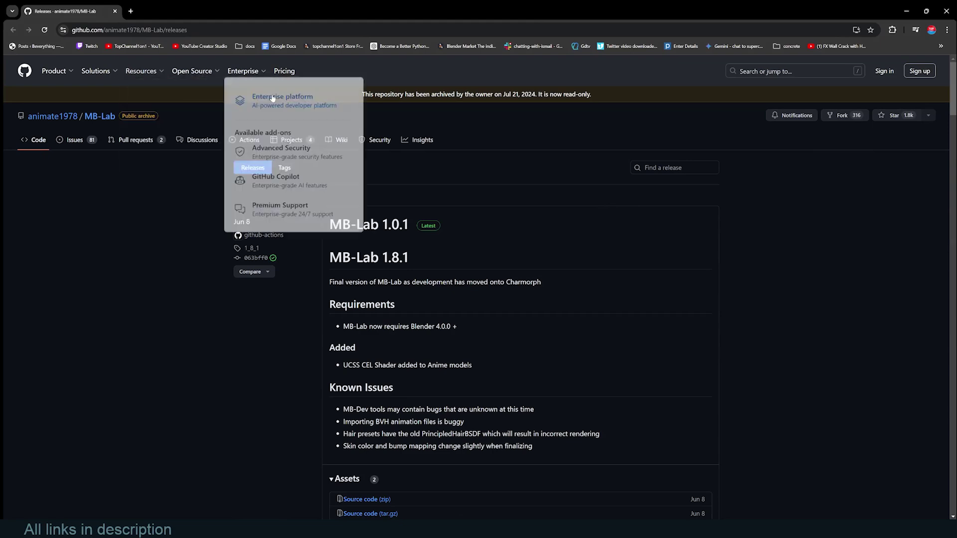
{"action": "mouse_move", "coordinate": [141, 71]}
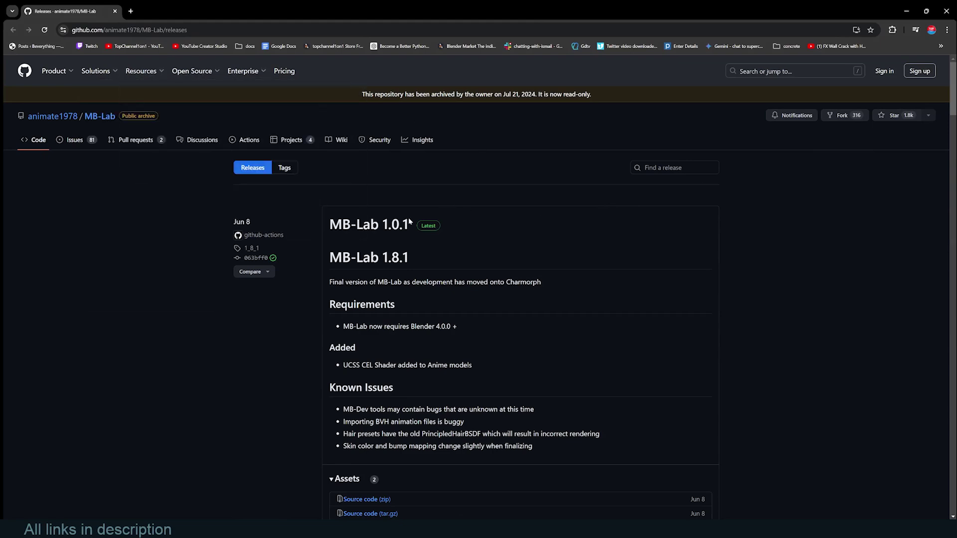
{"action": "scroll", "coordinate": [522, 185], "scroll_direction": "down", "scroll_amount": 3}
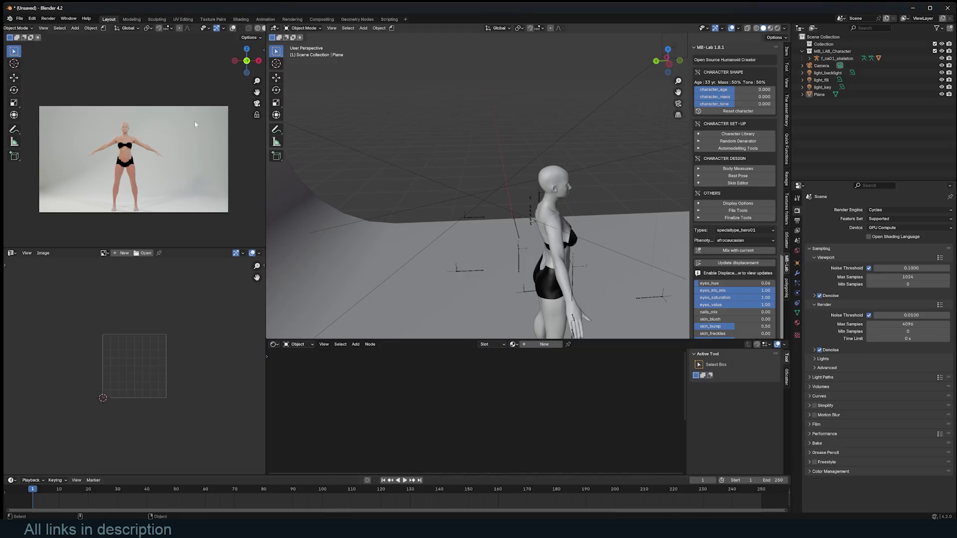
{"action": "left_click", "coordinate": [32, 19]}
{"action": "left_click", "coordinate": [38, 103]}
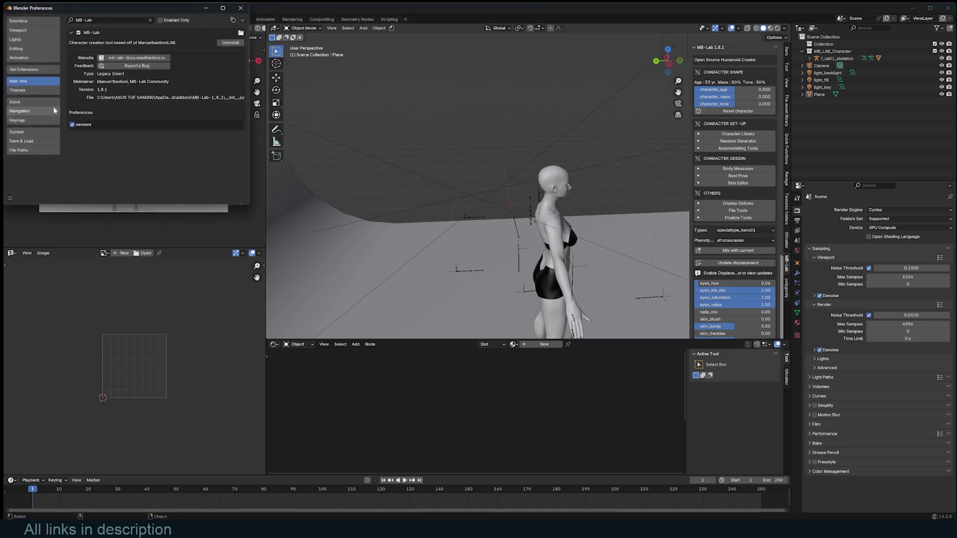
{"action": "left_click_drag", "start_coordinate": [134, 8], "coordinate": [583, 106]}
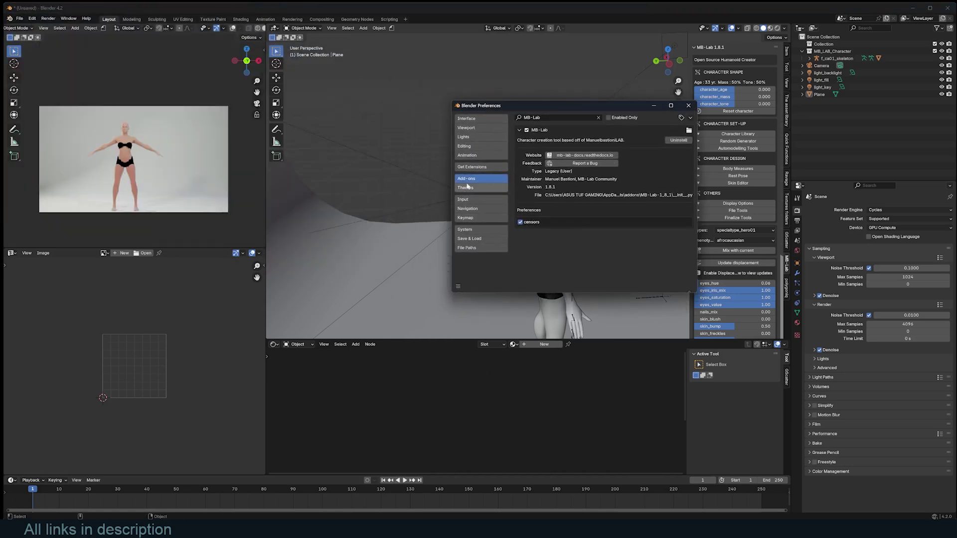
{"action": "left_click", "coordinate": [689, 118]}
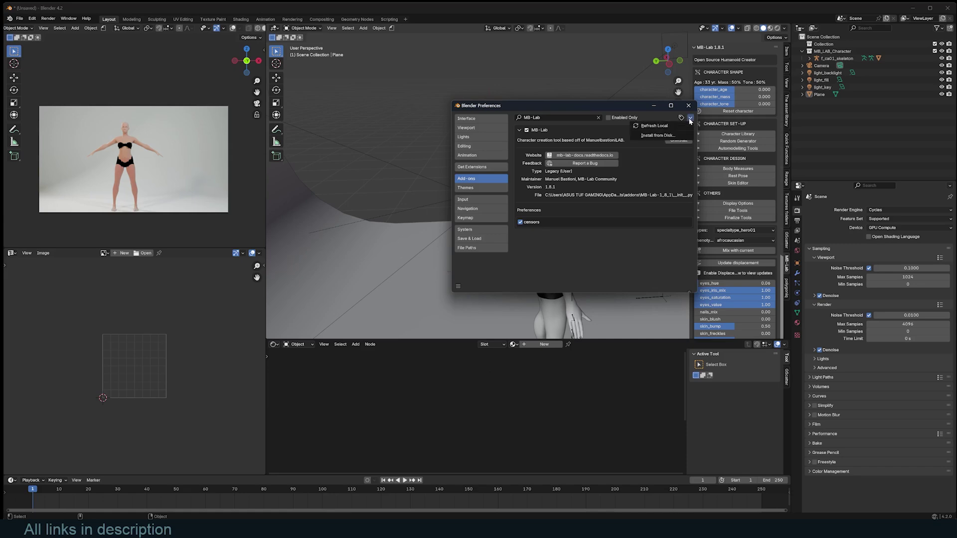
{"action": "left_click", "coordinate": [658, 136]}
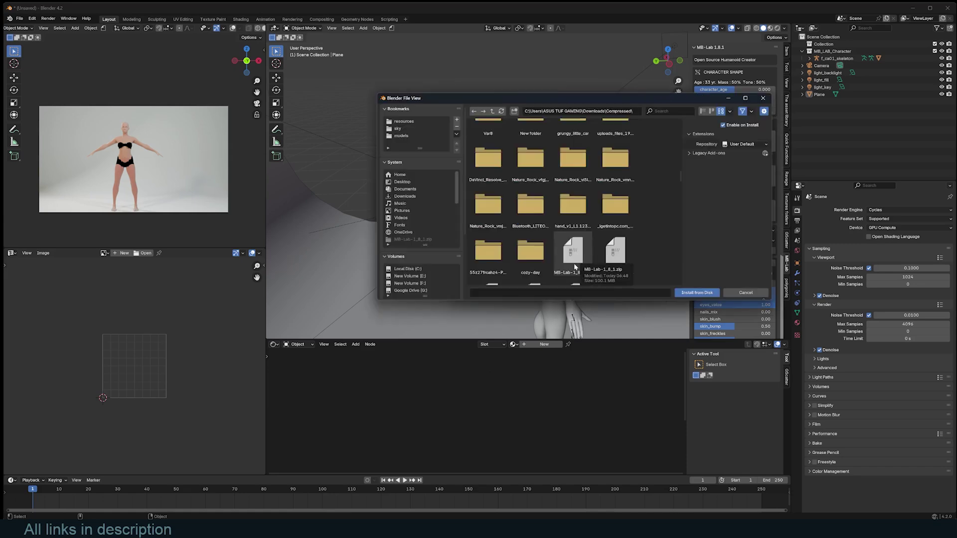
{"action": "left_click", "coordinate": [742, 293]}
{"action": "left_click", "coordinate": [693, 108]}
- Select every object in the scene and delete them all
{"action": "scroll", "coordinate": [543, 163], "scroll_direction": "down", "scroll_amount": 5}
{"action": "middle_click_drag", "start_coordinate": [543, 163], "coordinate": [432, 128]}
{"action": "key", "text": "a"}
{"action": "key", "text": "Delete"}
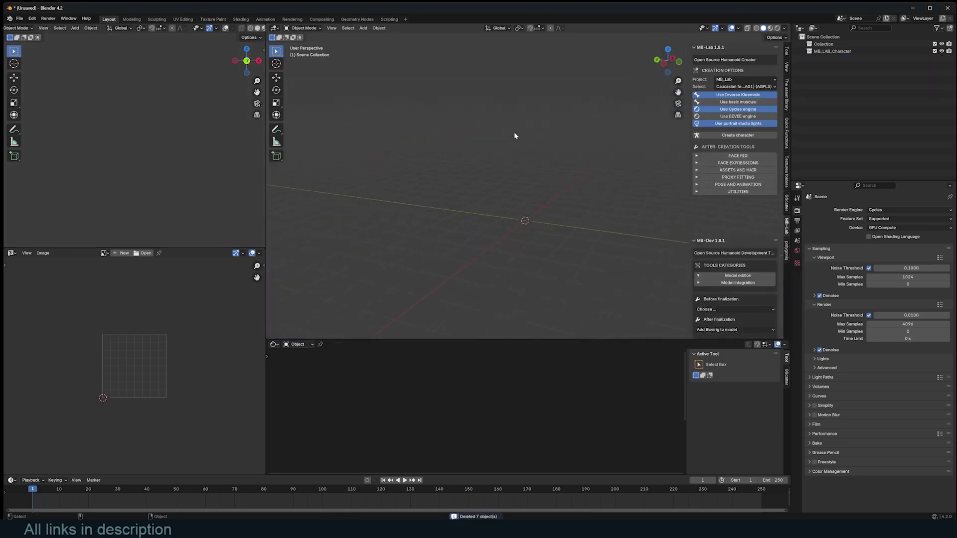
{"action": "middle_click_drag", "start_coordinate": [566, 165], "coordinate": [663, 144]}
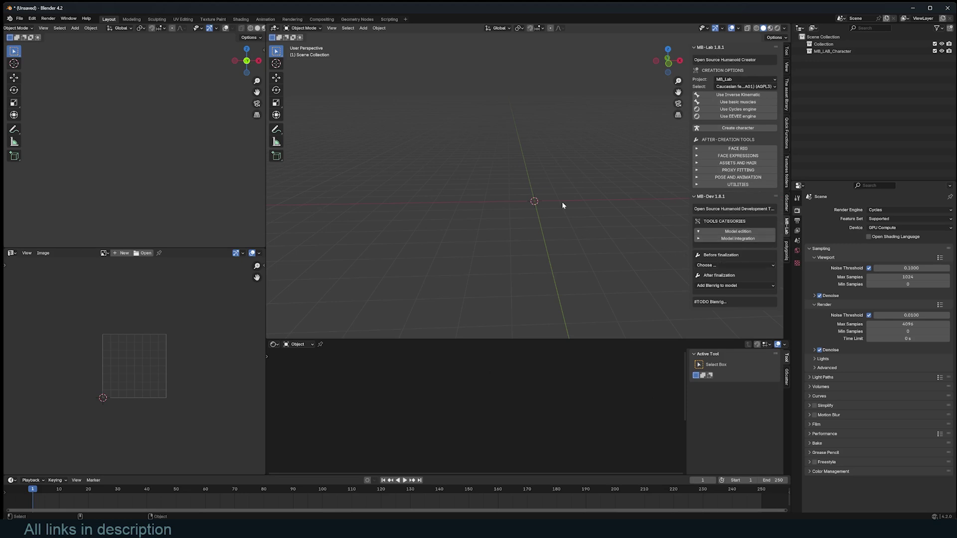
- Enable Use Inverse Kinematic and Use Cycles engine, keeping Add Blenrig to model as the rig
{"action": "left_click", "coordinate": [750, 86]}
{"action": "left_click", "coordinate": [751, 110]}
{"action": "left_click", "coordinate": [746, 87]}
{"action": "left_click", "coordinate": [755, 95]}
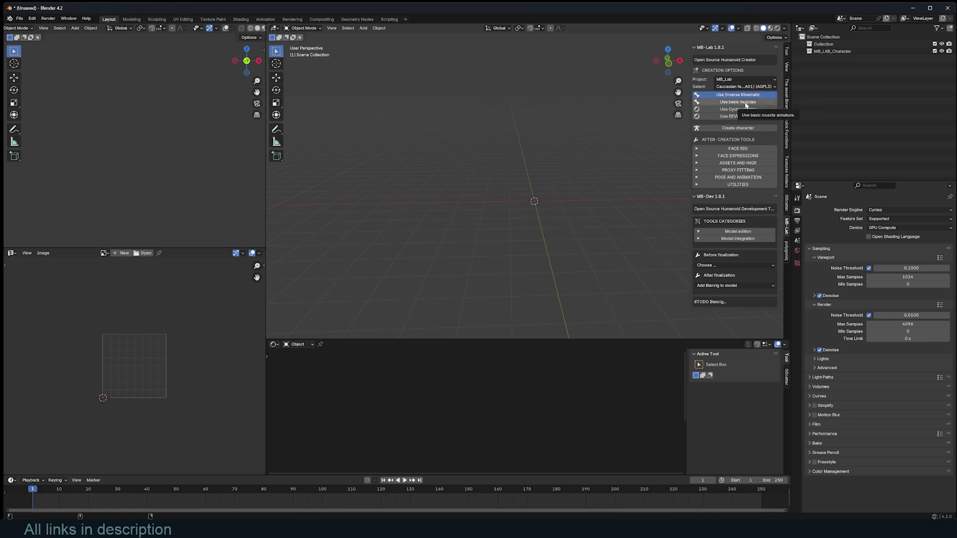
{"action": "left_click", "coordinate": [743, 109]}
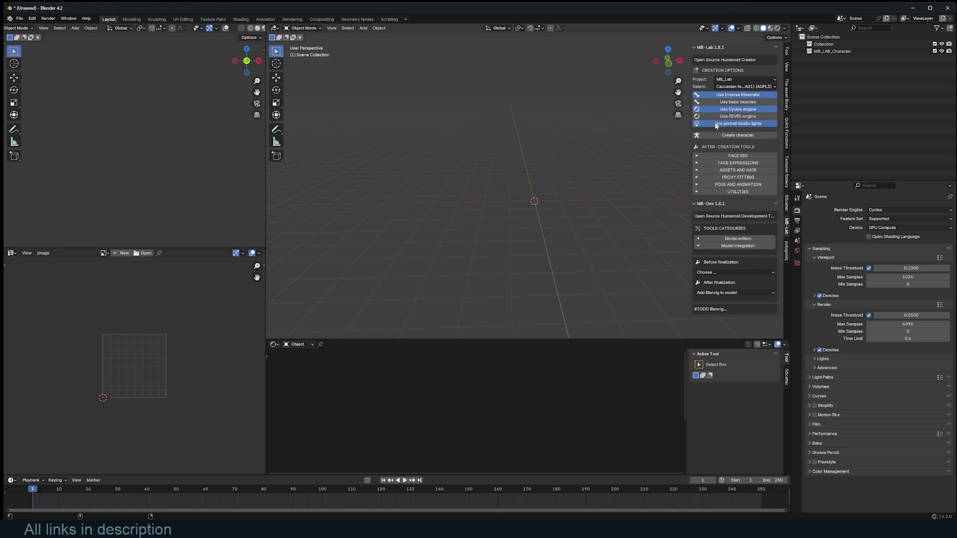
{"action": "left_click", "coordinate": [736, 294]}
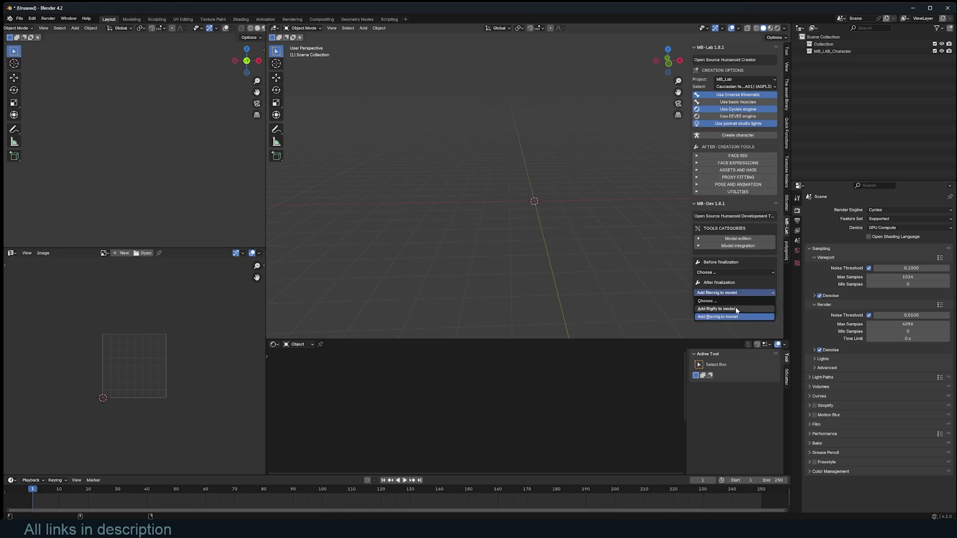
{"action": "left_click", "coordinate": [716, 293]}
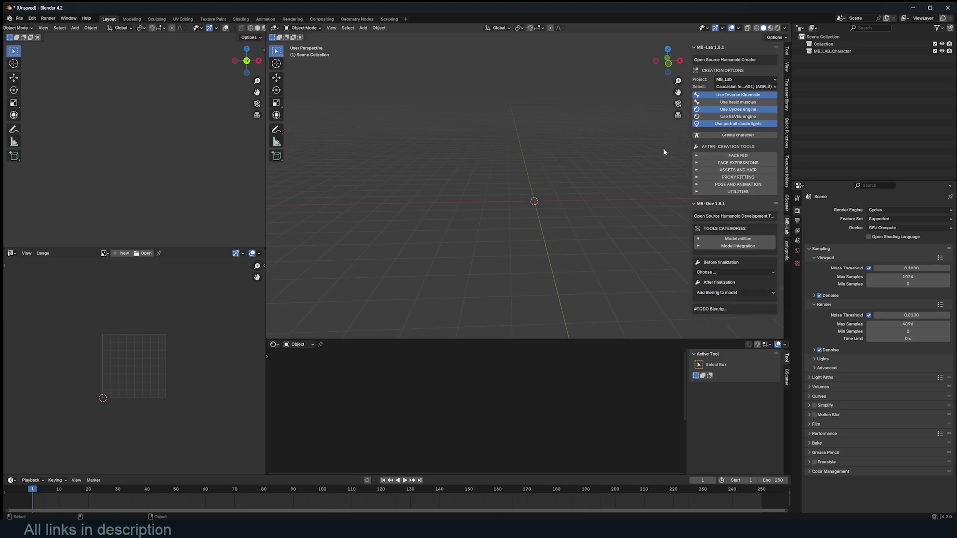
- Create the MB-Lab female character and orbit the side and main views onto her
{"action": "left_click", "coordinate": [736, 138]}
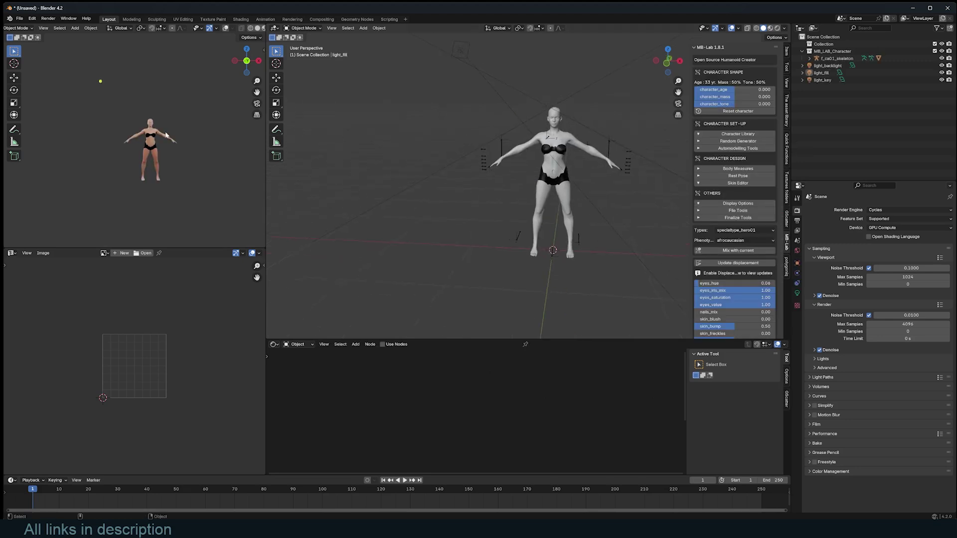
{"action": "scroll", "coordinate": [150, 129], "scroll_direction": "up", "scroll_amount": 4}
{"action": "middle_click_drag", "start_coordinate": [150, 130], "coordinate": [122, 161]}
{"action": "middle_click_drag", "start_coordinate": [399, 114], "coordinate": [543, 112]}
{"action": "scroll", "coordinate": [659, 143], "scroll_direction": "up", "scroll_amount": 5}
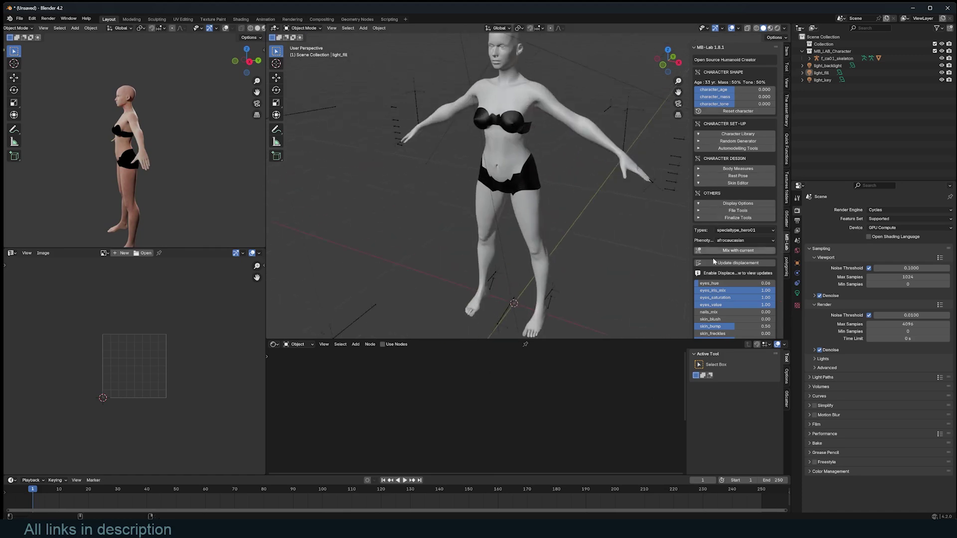
- Try specialtype_hero02 and type_common01, then set the body type to type_common03
{"action": "scroll", "coordinate": [740, 150], "scroll_direction": "down", "scroll_amount": 3}
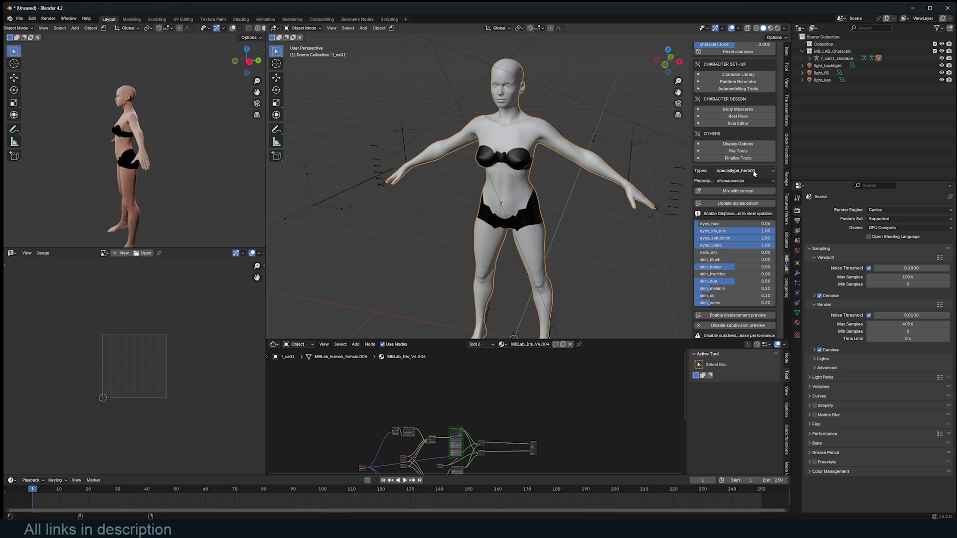
{"action": "left_click", "coordinate": [746, 171]}
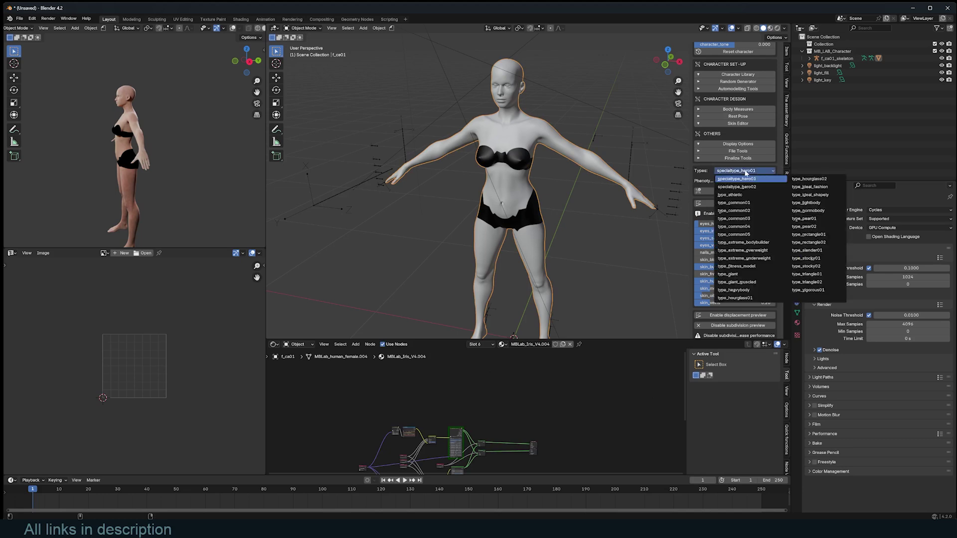
{"action": "left_click", "coordinate": [738, 186]}
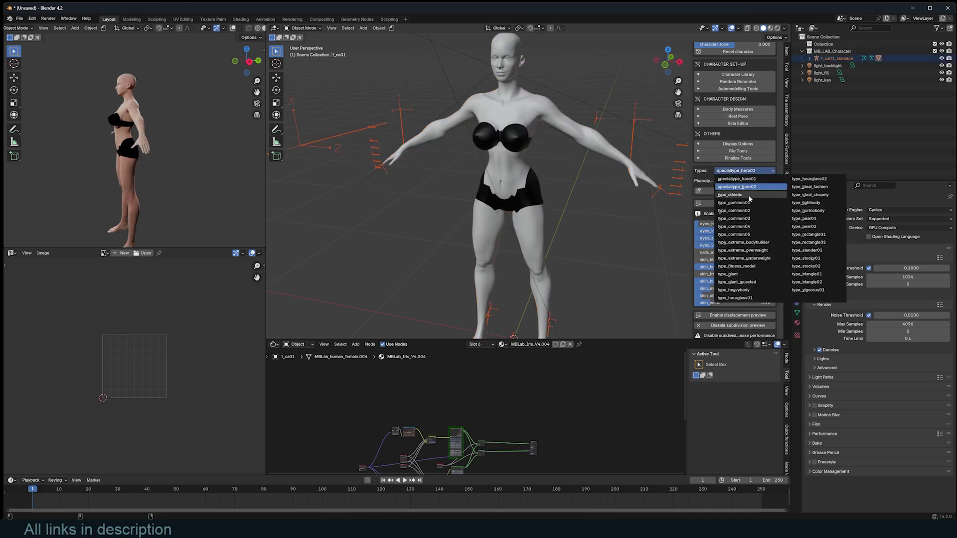
{"action": "left_click", "coordinate": [736, 202]}
{"action": "left_click", "coordinate": [744, 171]}
{"action": "left_click", "coordinate": [734, 219]}
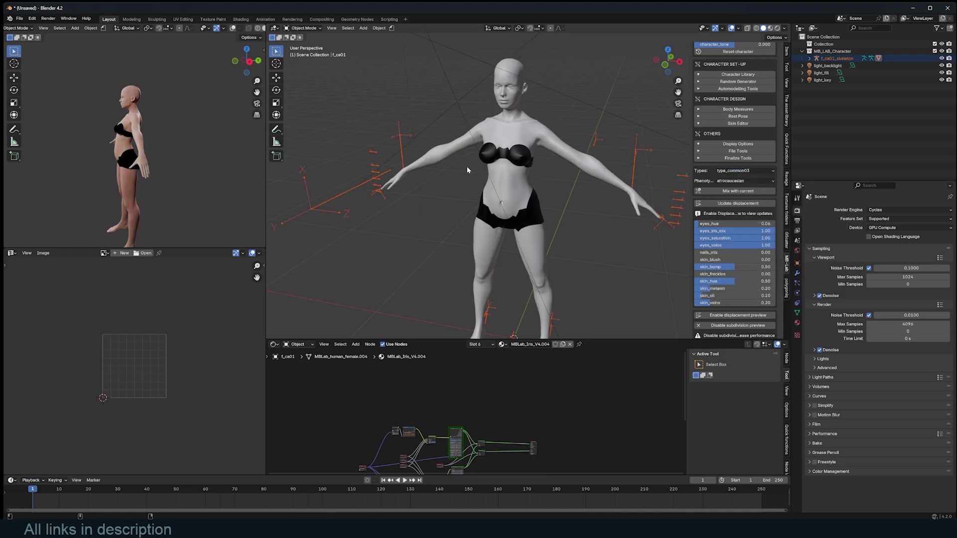
{"action": "middle_click_drag", "start_coordinate": [469, 172], "coordinate": [657, 190]}
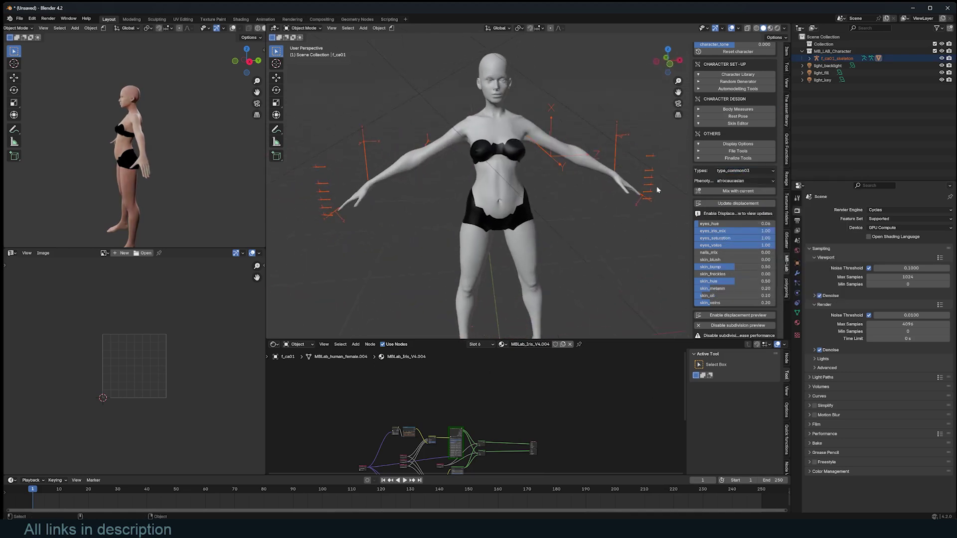
- Set the phenotype to east_european and orbit to inspect the result
{"action": "left_click", "coordinate": [737, 181]}
{"action": "left_click", "coordinate": [732, 213]}
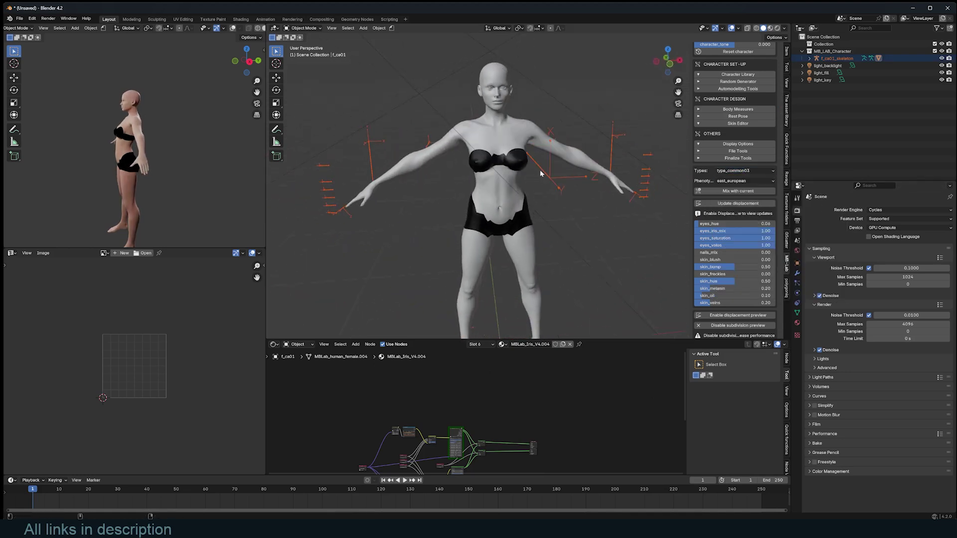
{"action": "middle_click_drag", "start_coordinate": [544, 169], "coordinate": [481, 161]}
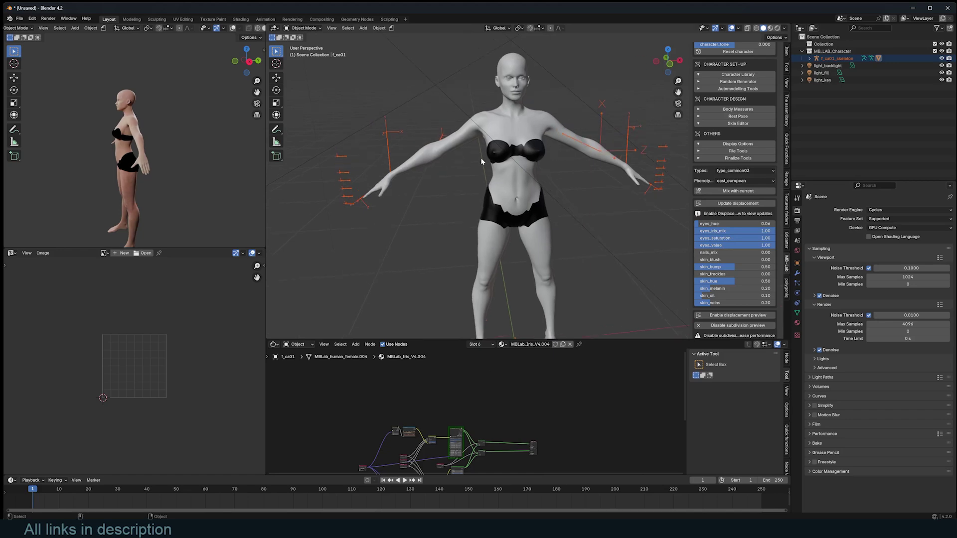
- Overlay a wireframe on the character from the Q quick favourites menu
{"action": "key", "text": "q"}
{"action": "left_click", "coordinate": [568, 143]}
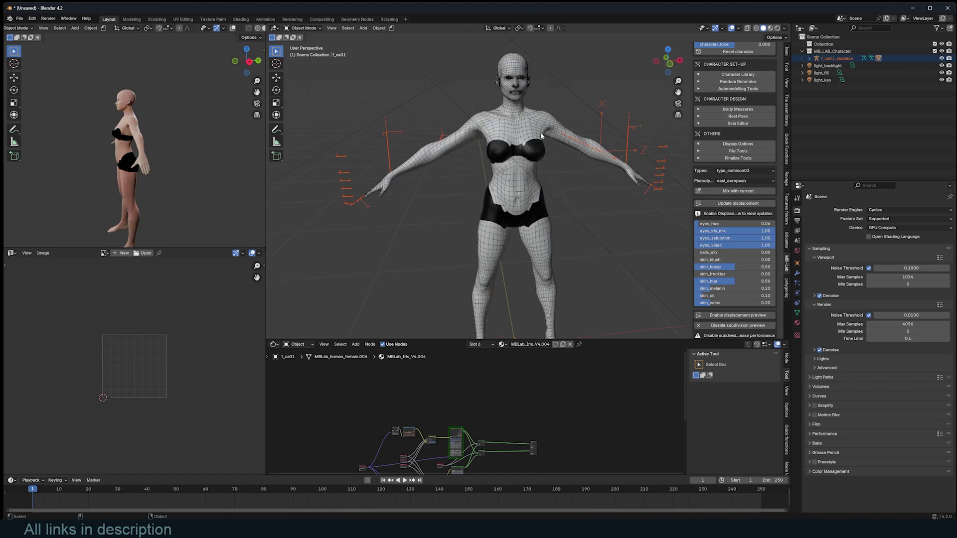
{"action": "scroll", "coordinate": [539, 138], "scroll_direction": "up", "scroll_amount": 5}
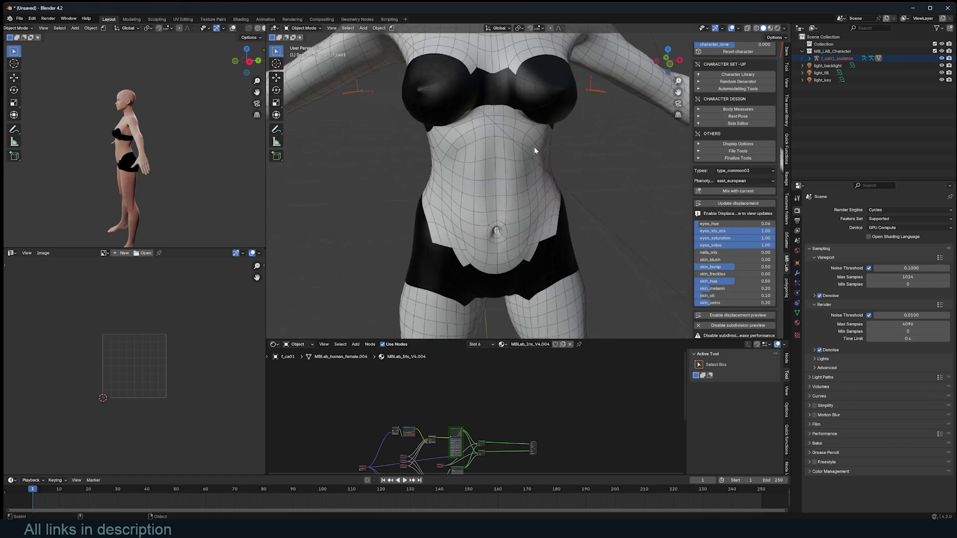
- Turn off Optimal Display on the mbastlab_subdivision modifier and view the dense mesh from the side
{"action": "left_click", "coordinate": [798, 272]}
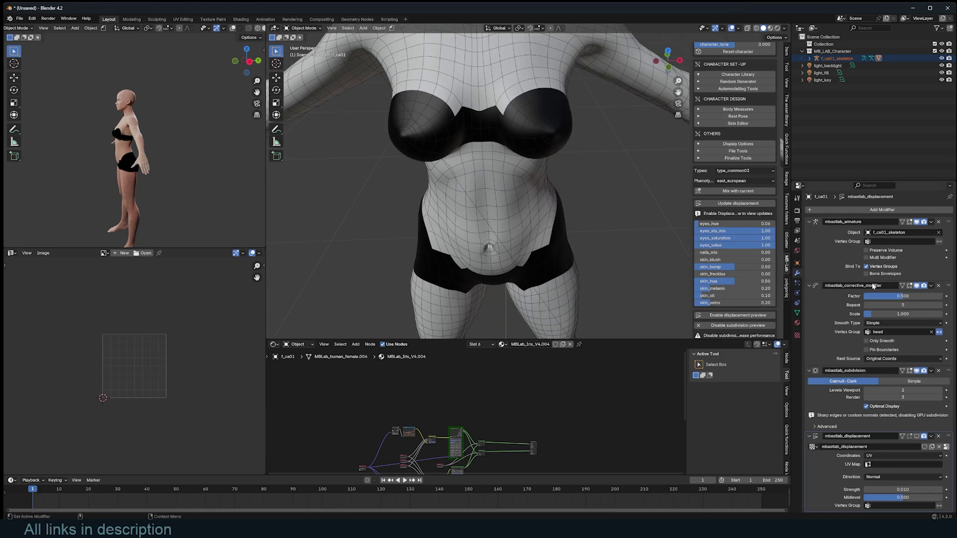
{"action": "left_click", "coordinate": [809, 222]}
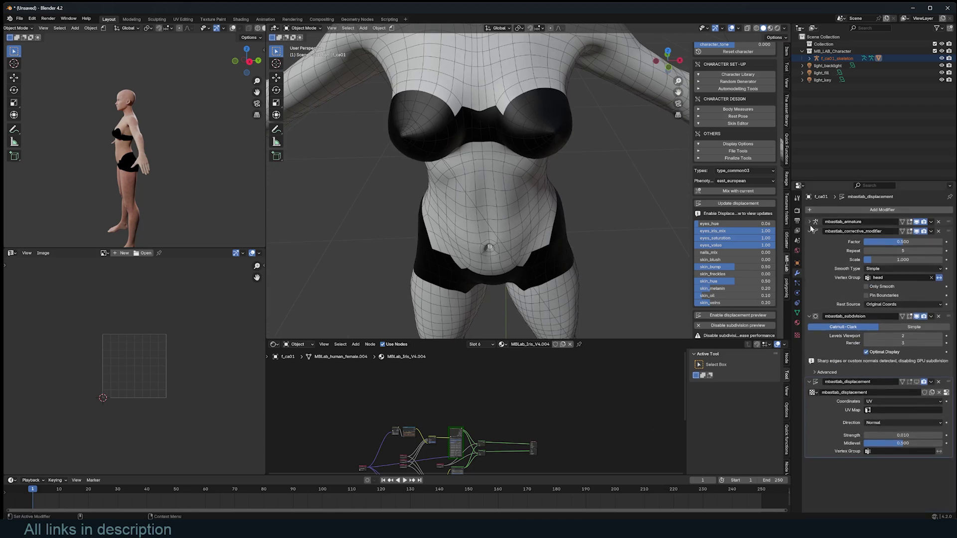
{"action": "left_click", "coordinate": [810, 231]}
{"action": "left_click", "coordinate": [809, 240]}
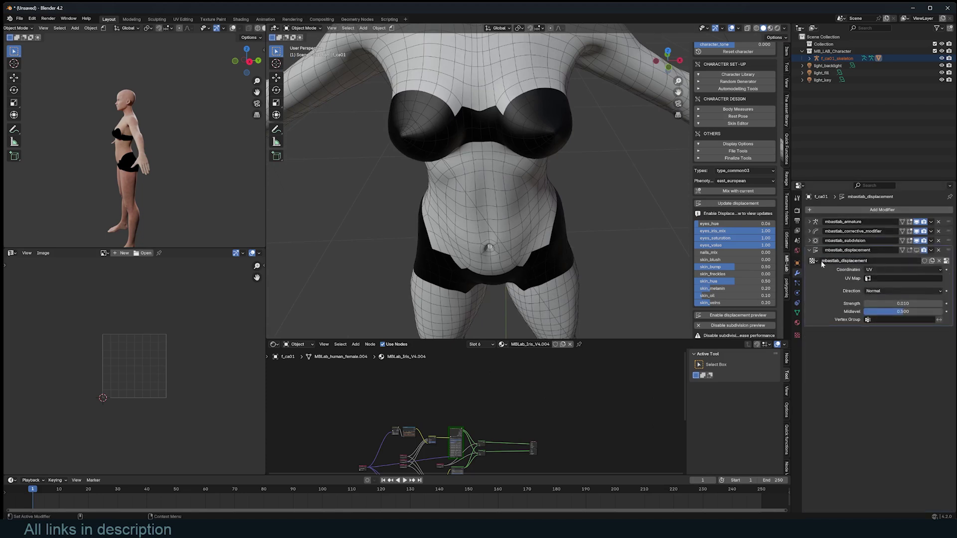
{"action": "left_click", "coordinate": [809, 241]}
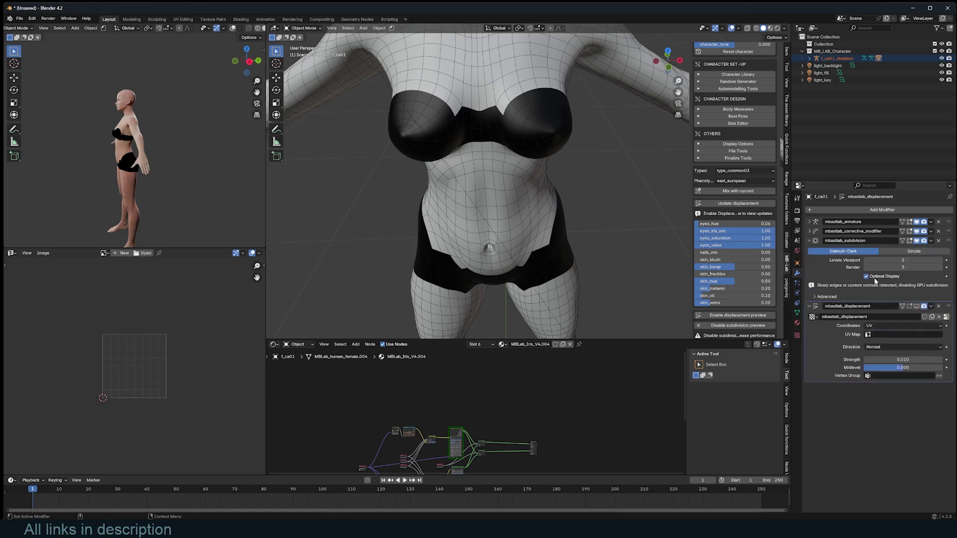
{"action": "left_click", "coordinate": [869, 278]}
{"action": "scroll", "coordinate": [603, 216], "scroll_direction": "down", "scroll_amount": 3}
{"action": "middle_click_drag", "start_coordinate": [560, 199], "coordinate": [584, 196]}
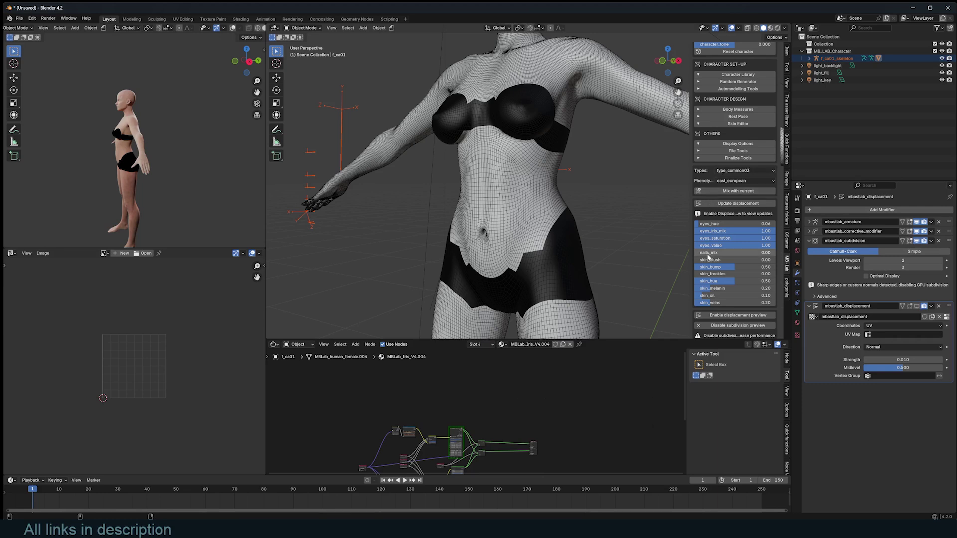
{"action": "scroll", "coordinate": [747, 184], "scroll_direction": "up", "scroll_amount": 3}
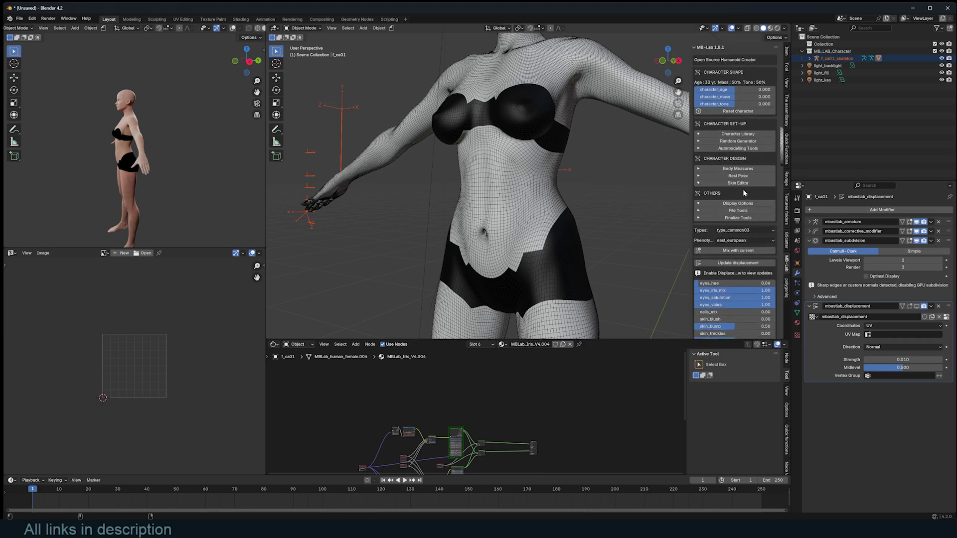
- Disable the MB-Lab subdivision preview and inspect the character from her side
{"action": "scroll", "coordinate": [745, 192], "scroll_direction": "down", "scroll_amount": 6}
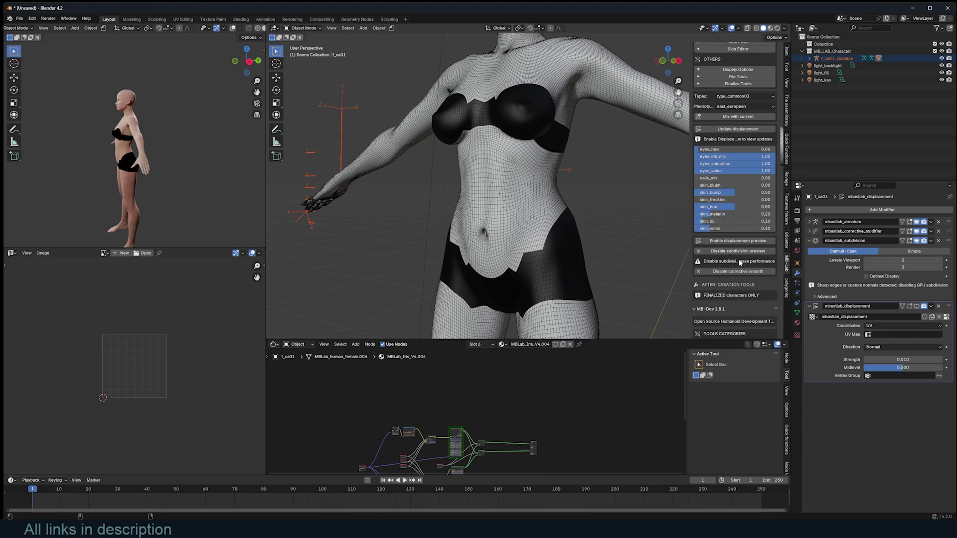
{"action": "left_click", "coordinate": [753, 251]}
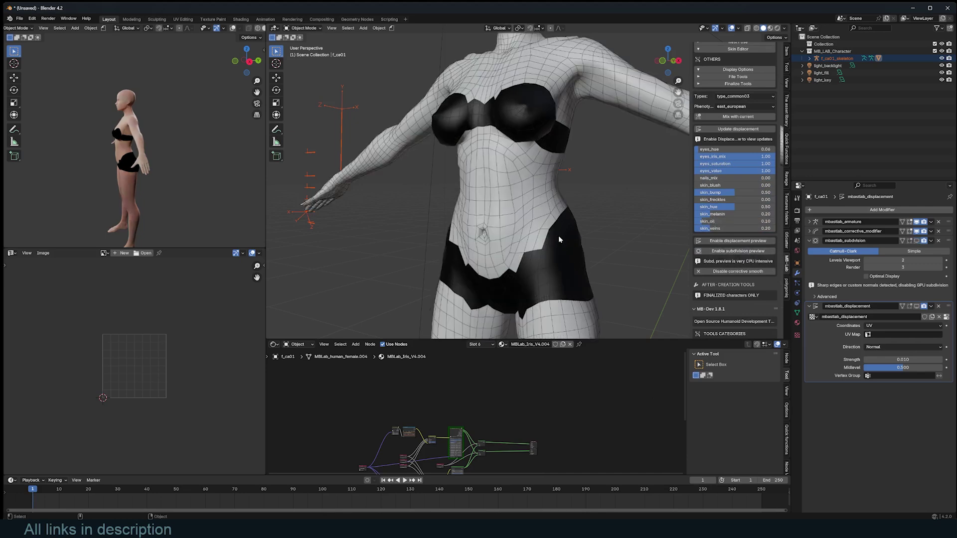
{"action": "scroll", "coordinate": [557, 187], "scroll_direction": "down", "scroll_amount": 5}
{"action": "middle_click_drag", "start_coordinate": [558, 187], "coordinate": [578, 214]}
{"action": "scroll", "coordinate": [602, 233], "scroll_direction": "up", "scroll_amount": 5}
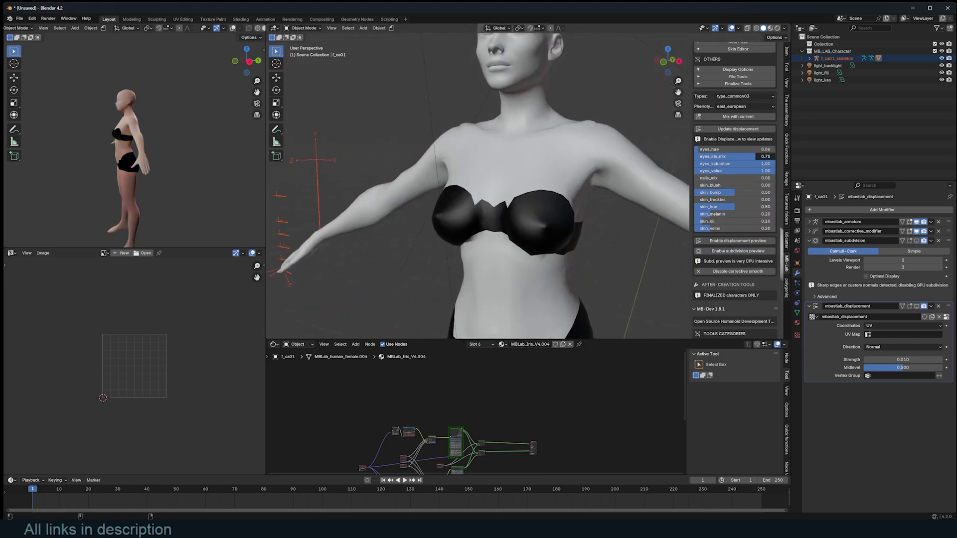
{"action": "middle_click_drag", "start_coordinate": [64, 133], "coordinate": [120, 150]}
{"action": "scroll", "coordinate": [131, 157], "scroll_direction": "up", "scroll_amount": 4}
{"action": "scroll", "coordinate": [738, 186], "scroll_direction": "up", "scroll_amount": 5}
{"action": "middle_click_drag", "start_coordinate": [624, 149], "coordinate": [595, 111]}
{"action": "scroll", "coordinate": [603, 109], "scroll_direction": "down", "scroll_amount": 5}
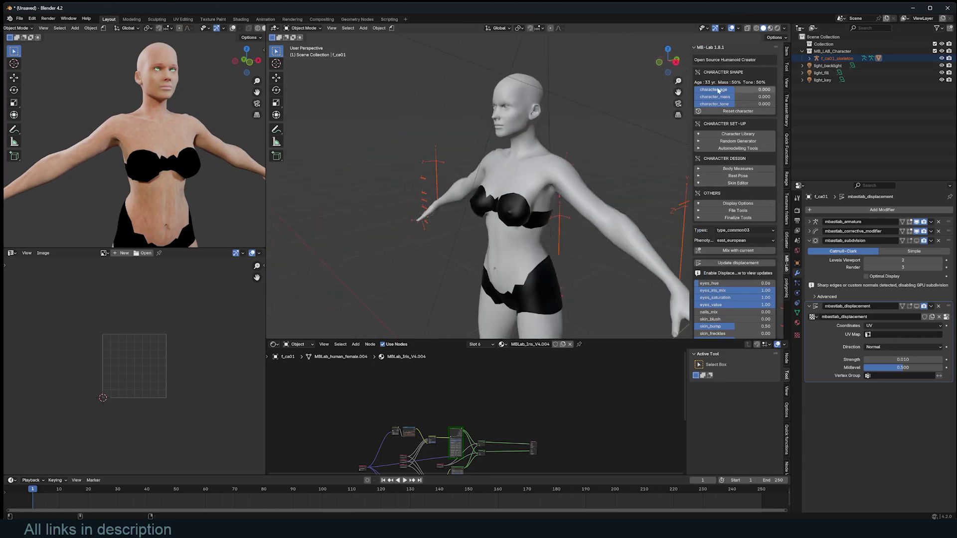
- Set character_age to -0.34 (about age 50) and adjust the character_tone and character_mass sliders
{"action": "middle_click_drag", "start_coordinate": [598, 115], "coordinate": [579, 107]}
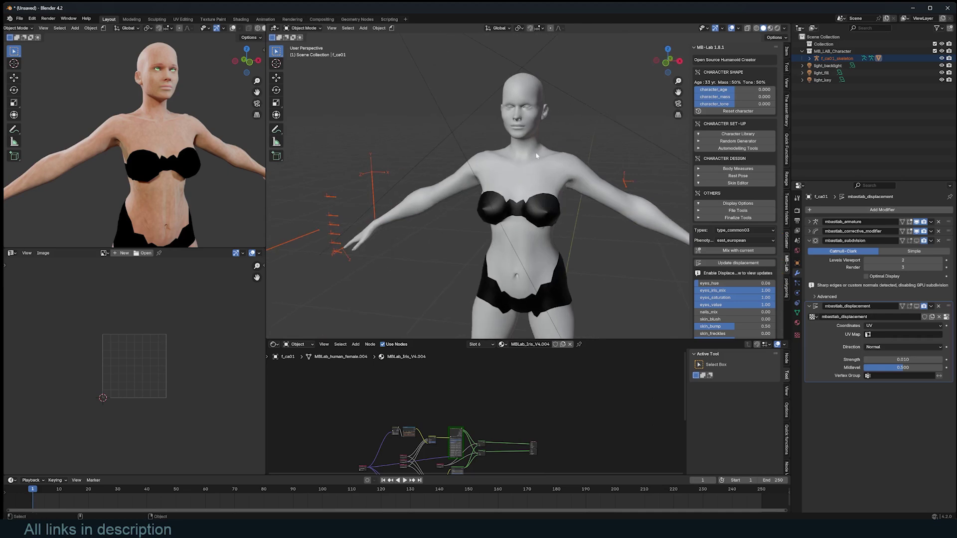
{"action": "left_click", "coordinate": [748, 90]}
{"action": "type", "text": "-0.34"}
{"action": "key", "text": "Return"}
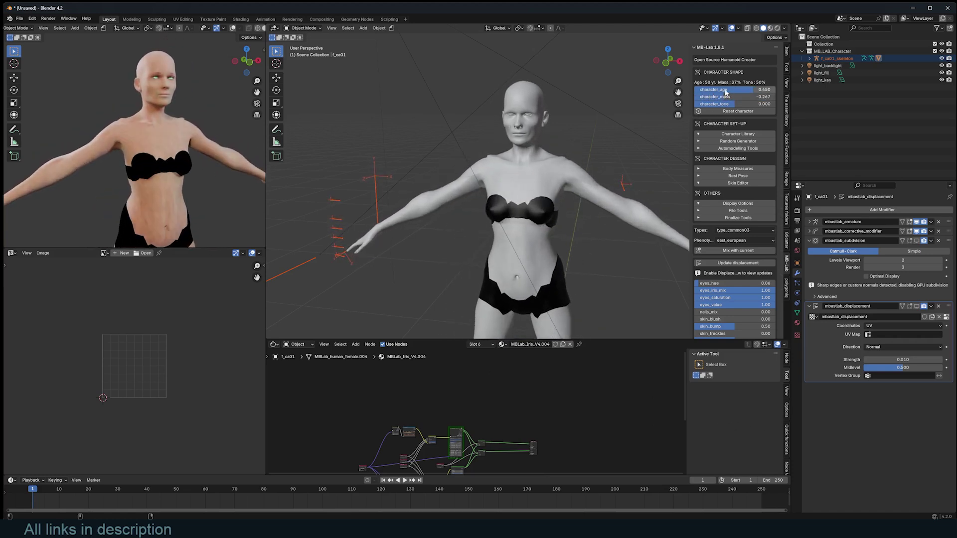
{"action": "left_click_drag", "start_coordinate": [731, 104], "coordinate": [698, 104]}
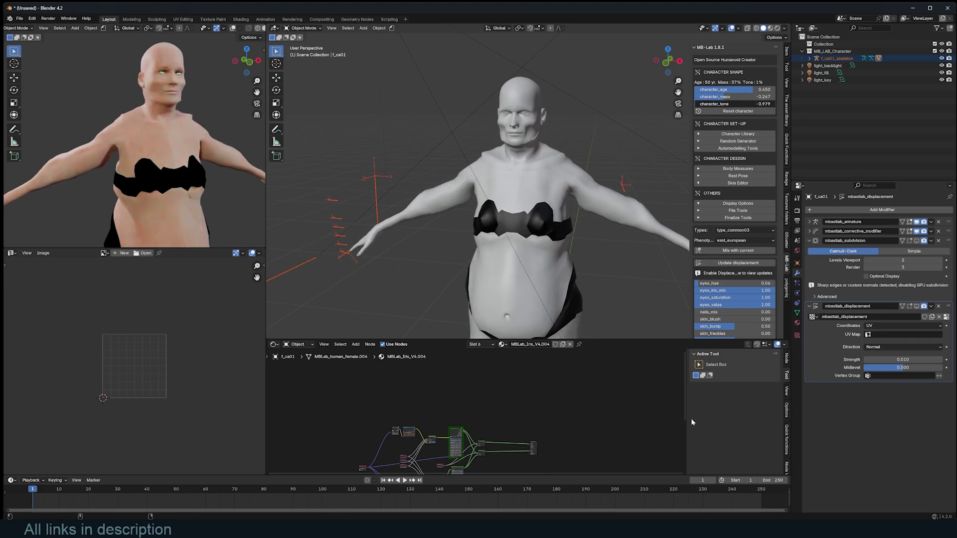
{"action": "left_click_drag", "start_coordinate": [725, 97], "coordinate": [775, 97]}
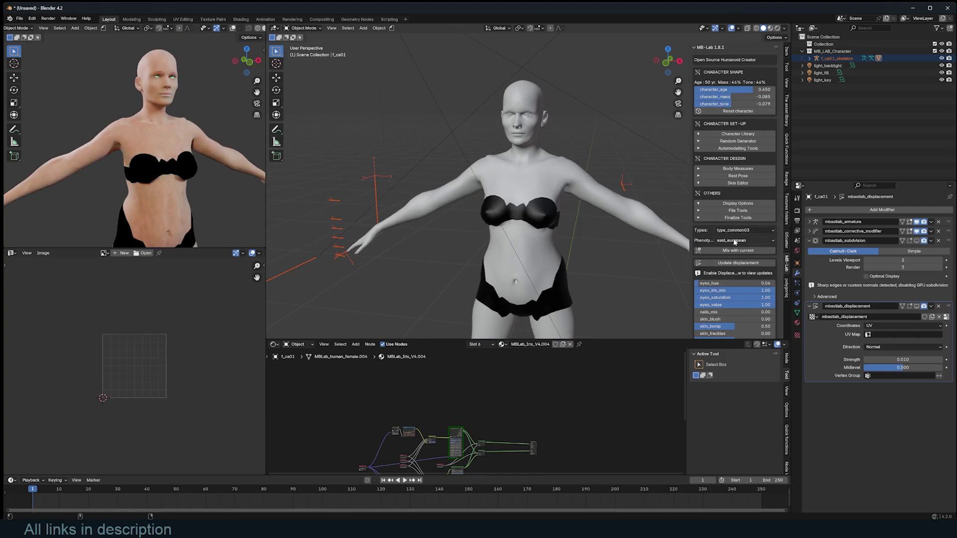
- Try the type_stocky02, type_common02 and type_extreme_underweight body types
{"action": "scroll", "coordinate": [713, 227], "scroll_direction": "down", "scroll_amount": 2}
{"action": "scroll", "coordinate": [751, 212], "scroll_direction": "up", "scroll_amount": 1, "text": "ctrl"}
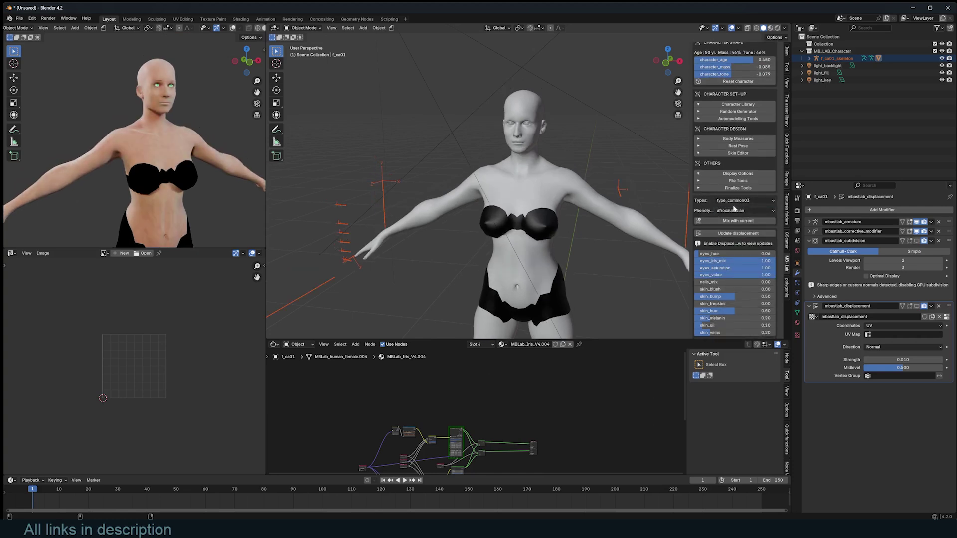
{"action": "left_click", "coordinate": [746, 201]}
{"action": "left_click", "coordinate": [818, 296]}
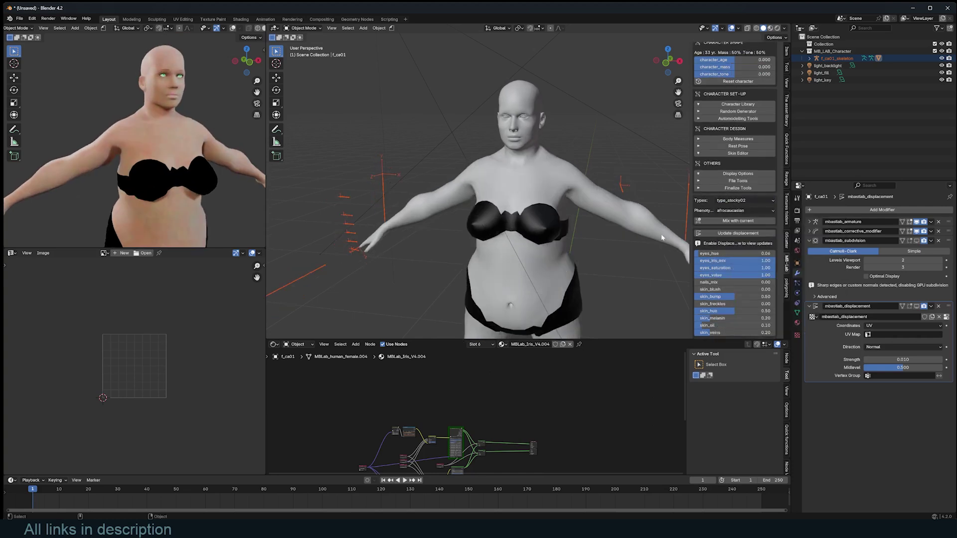
{"action": "left_click", "coordinate": [757, 198]}
{"action": "left_click", "coordinate": [734, 240]}
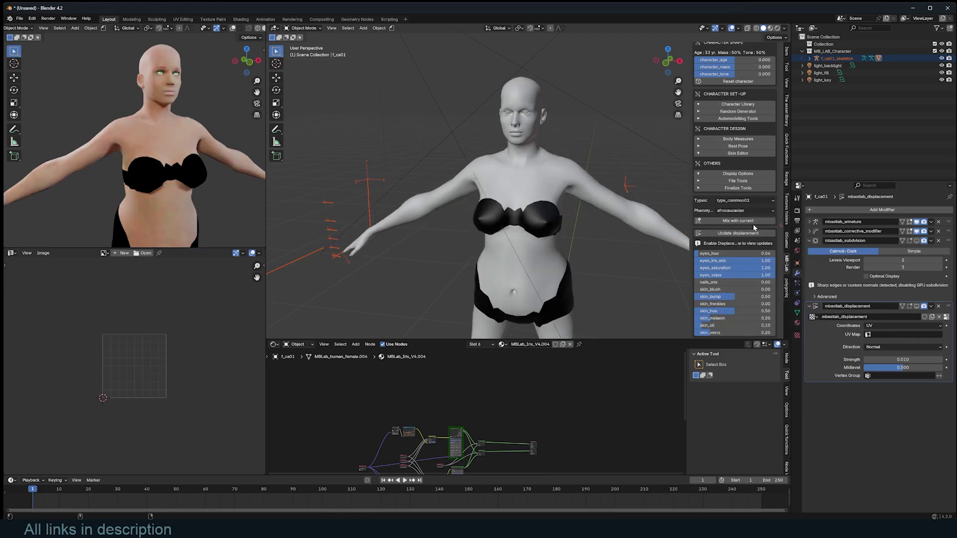
{"action": "left_click", "coordinate": [753, 201]}
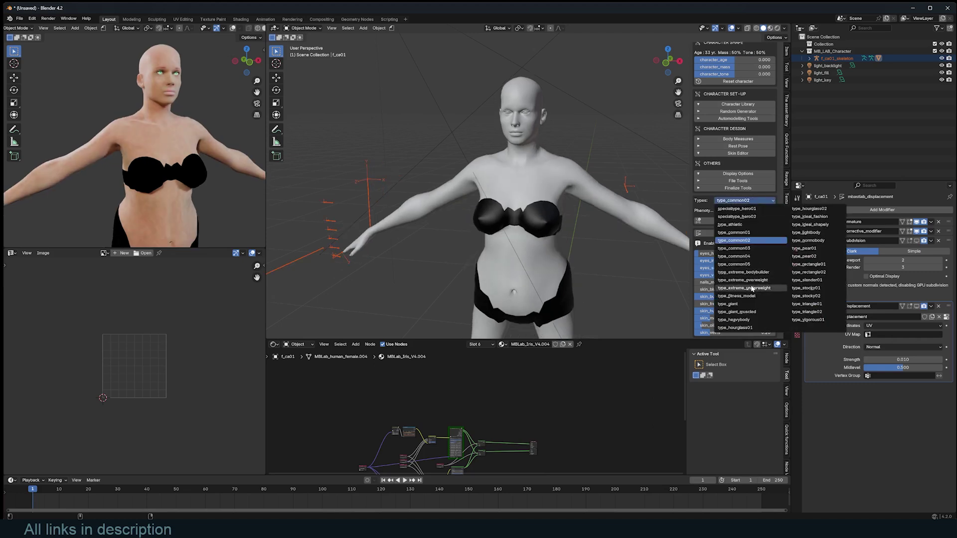
{"action": "left_click", "coordinate": [752, 289]}
- Compare type_fitness_model, then settle on type_athletic as the body type
{"action": "middle_click_drag", "start_coordinate": [607, 199], "coordinate": [448, 196]}
{"action": "middle_click_drag", "start_coordinate": [108, 100], "coordinate": [296, 111]}
{"action": "left_click", "coordinate": [739, 200]}
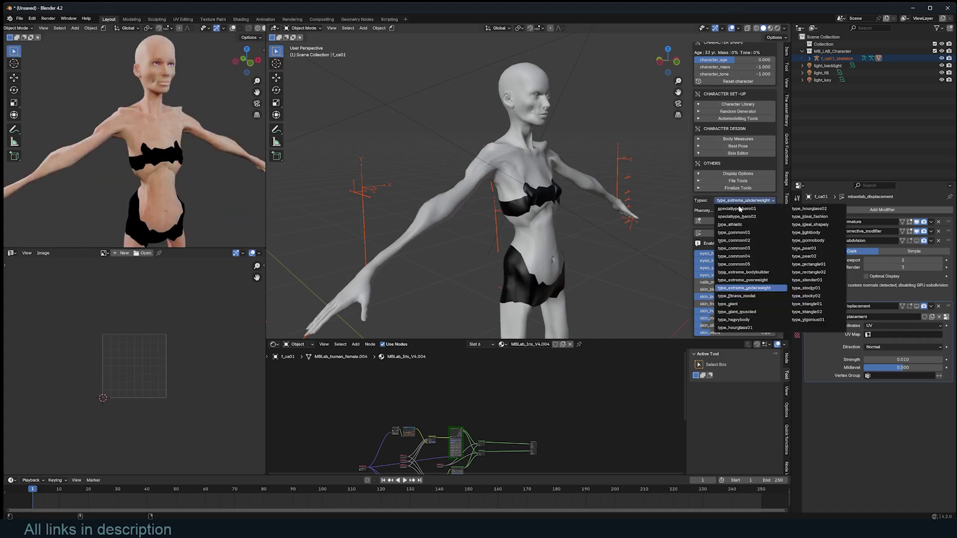
{"action": "left_click", "coordinate": [737, 296]}
{"action": "middle_click_drag", "start_coordinate": [623, 210], "coordinate": [519, 199]}
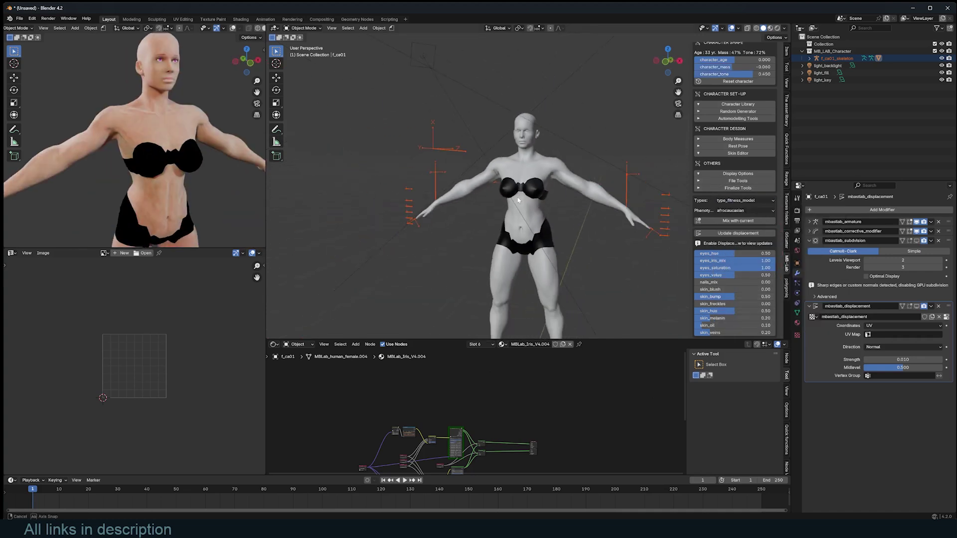
{"action": "left_click", "coordinate": [730, 201]}
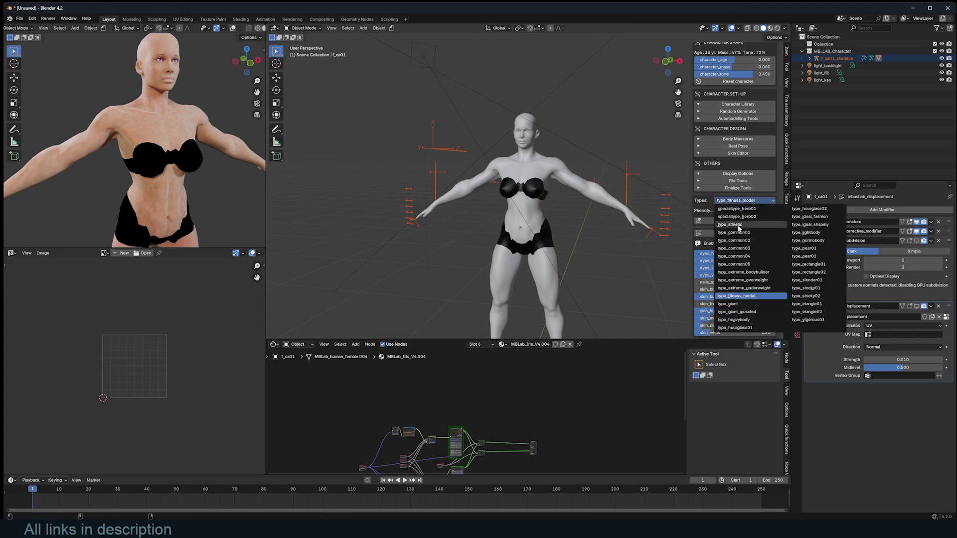
{"action": "left_click", "coordinate": [750, 224]}
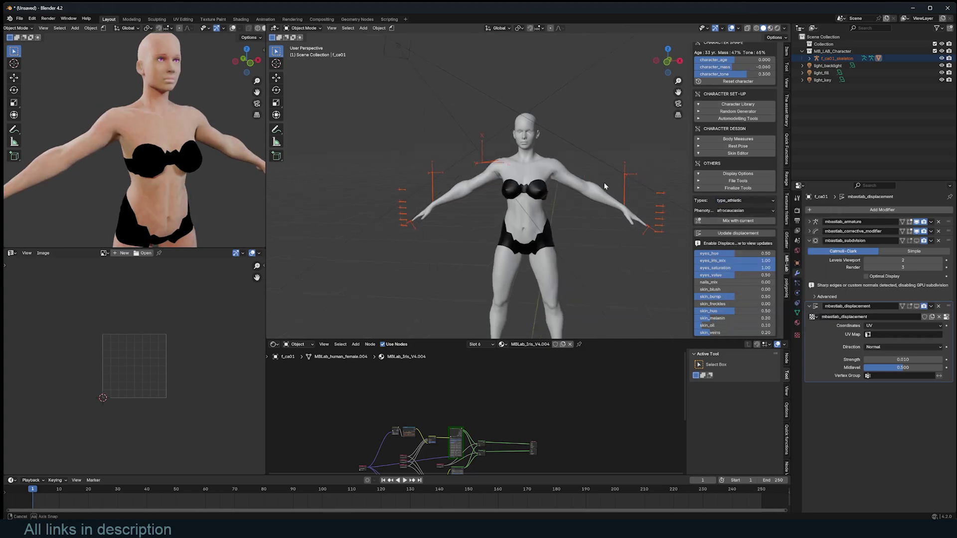
- Adjust the skin sliders, raising skin melanin to darken the skin
{"action": "scroll", "coordinate": [732, 259], "scroll_direction": "down", "scroll_amount": 3}
{"action": "left_click_drag", "start_coordinate": [713, 281], "coordinate": [732, 280]}
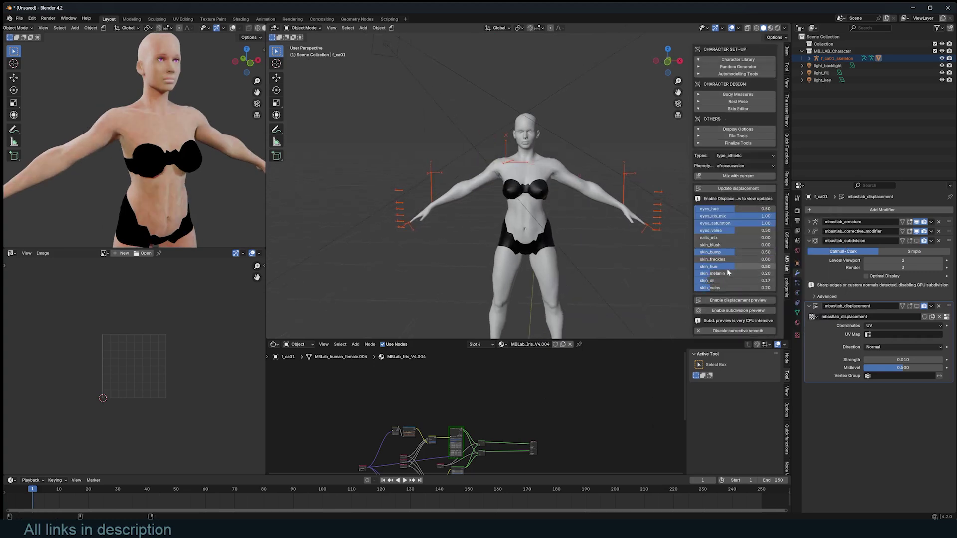
{"action": "mouse_move", "coordinate": [703, 274]}
{"action": "left_mouse_down"}
{"action": "mouse_move", "coordinate": [762, 273]}
{"action": "mouse_move", "coordinate": [698, 274]}
{"action": "left_mouse_up"}
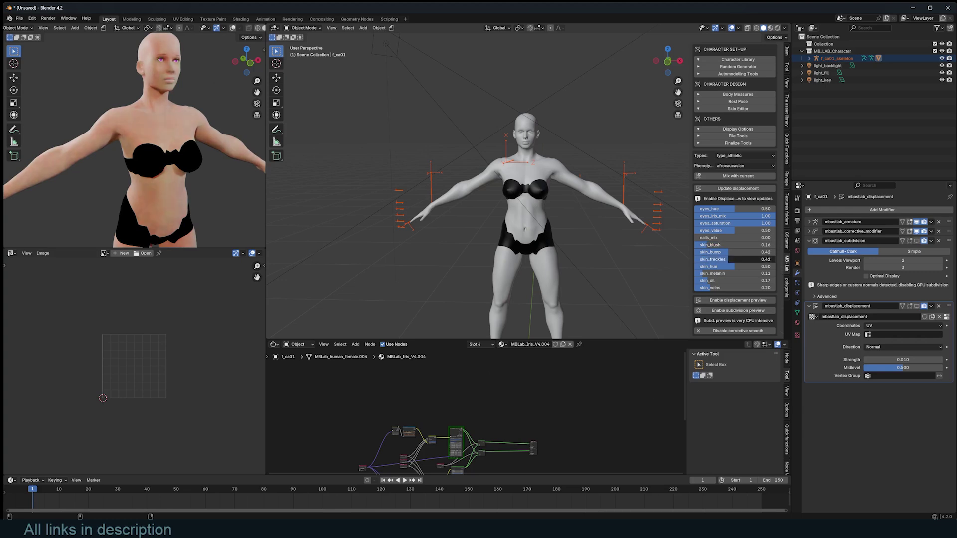
{"action": "scroll", "coordinate": [147, 135], "scroll_direction": "up", "scroll_amount": 4}
{"action": "scroll", "coordinate": [195, 134], "scroll_direction": "down", "scroll_amount": 4}
{"action": "middle_click_drag", "start_coordinate": [180, 139], "coordinate": [159, 146]}
- Put the skeleton into Pose Mode and start rotating a right-hand finger control
{"action": "left_click", "coordinate": [670, 240]}
{"action": "key", "text": "ctrl+Tab"}
{"action": "scroll", "coordinate": [670, 241], "scroll_direction": "up", "scroll_amount": 4}
{"action": "middle_click_drag", "start_coordinate": [670, 240], "coordinate": [565, 179]}
{"action": "key", "text": "r"}
- Select the right elbow control and move the foot control into a crouch
{"action": "scroll", "coordinate": [517, 186], "scroll_direction": "down", "scroll_amount": 4}
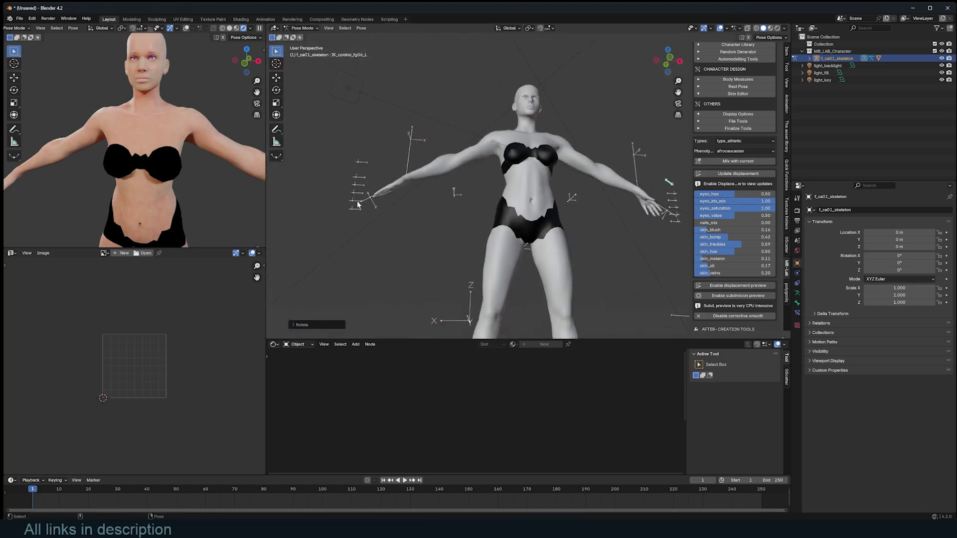
{"action": "left_click", "coordinate": [392, 192]}
{"action": "scroll", "coordinate": [498, 199], "scroll_direction": "down", "scroll_amount": 4}
{"action": "middle_click_drag", "start_coordinate": [498, 200], "coordinate": [467, 192]}
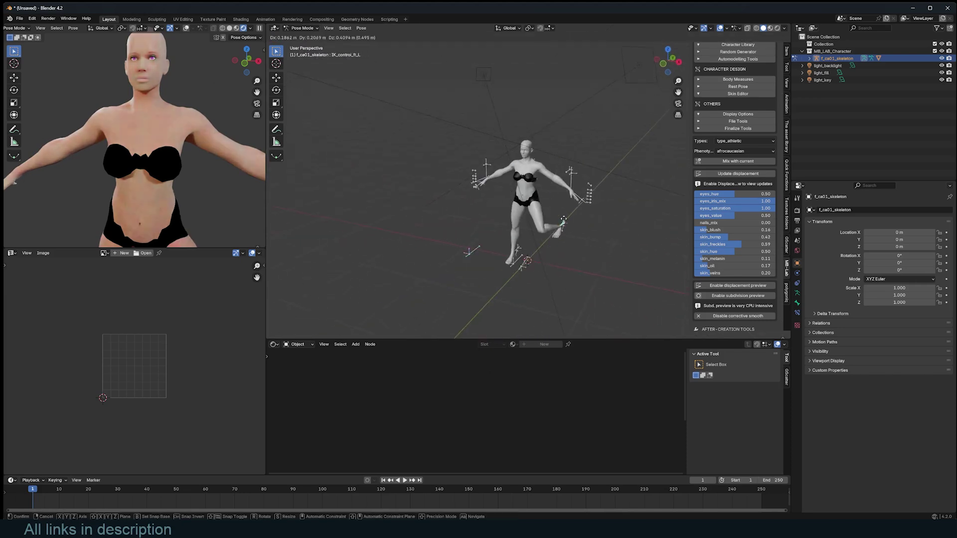
{"action": "left_click", "coordinate": [497, 242]}
- Rotate finger control IK_control_fg03_R in front orthographic view, then select IK_control_fg06_L
{"action": "key", "text": "KP_3"}
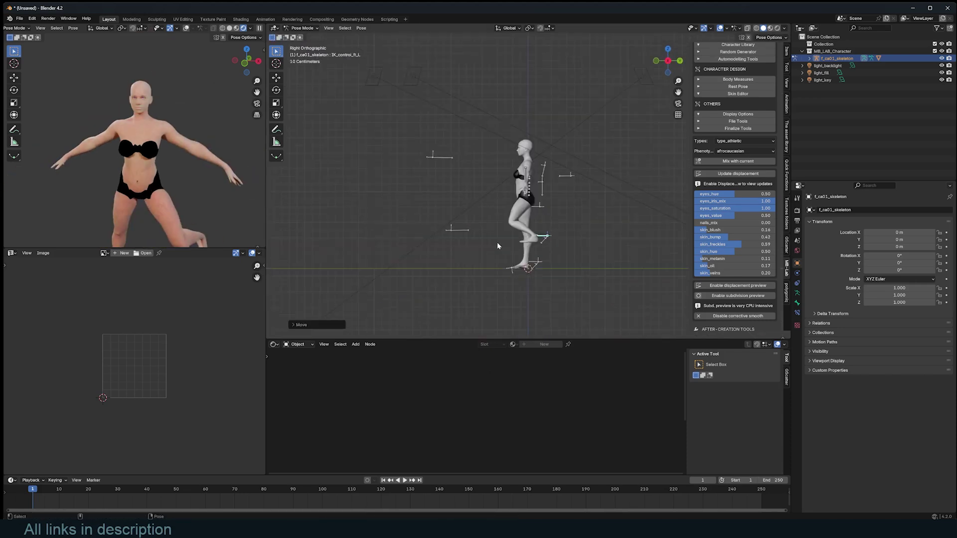
{"action": "key", "text": "KP_1"}
{"action": "scroll", "coordinate": [479, 199], "scroll_direction": "up", "scroll_amount": 5}
{"action": "left_click", "coordinate": [378, 245]}
{"action": "key", "text": "r"}
{"action": "left_click", "coordinate": [383, 206]}
{"action": "scroll", "coordinate": [548, 211], "scroll_direction": "down", "scroll_amount": 5}
{"action": "middle_click_drag", "start_coordinate": [548, 211], "coordinate": [626, 140]}
{"action": "left_click", "coordinate": [655, 199]}
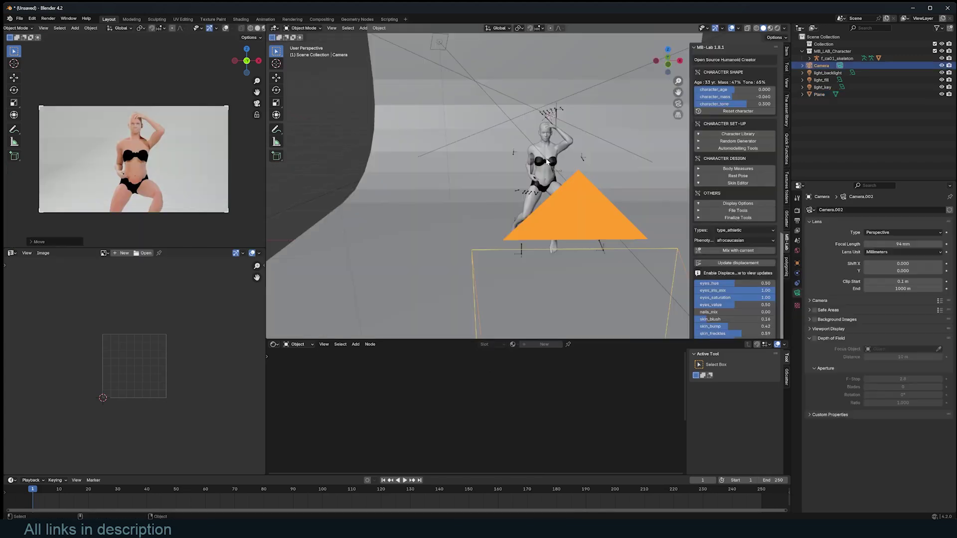
- Deselect the camera by clicking empty space in the viewport
{"action": "left_click", "coordinate": [585, 158]}
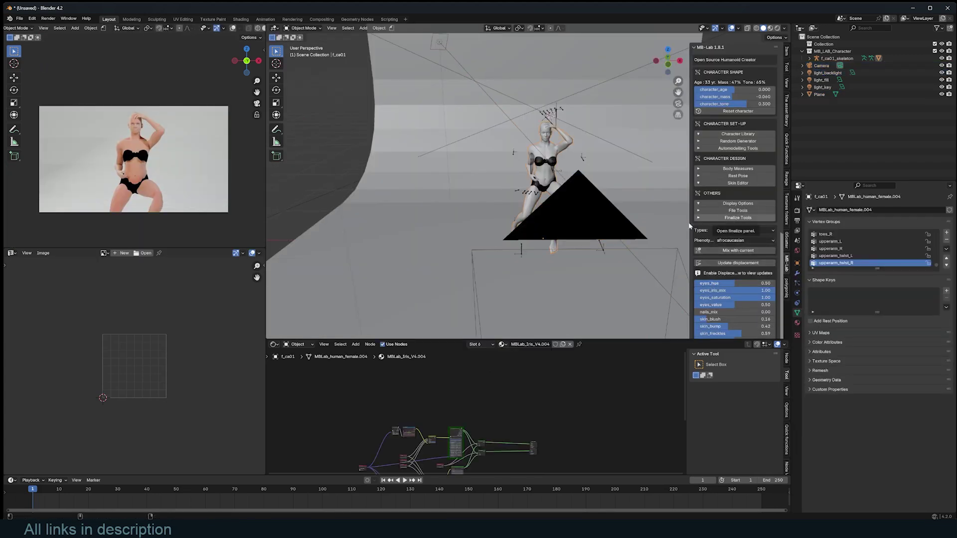
{"action": "scroll", "coordinate": [723, 279], "scroll_direction": "down", "scroll_amount": 7}
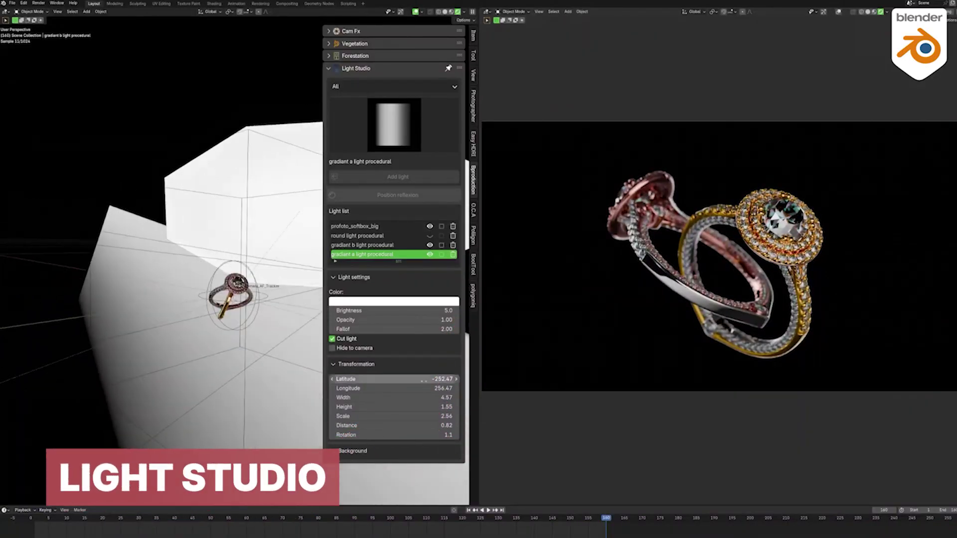
- Swing the light around the ring and replace it with the profoto_bowl_softlight_red preset
{"action": "mouse_move", "coordinate": [379, 379]}
{"action": "left_mouse_down"}
{"action": "mouse_move", "coordinate": [399, 379]}
{"action": "mouse_move", "coordinate": [393, 388]}
{"action": "left_mouse_up"}
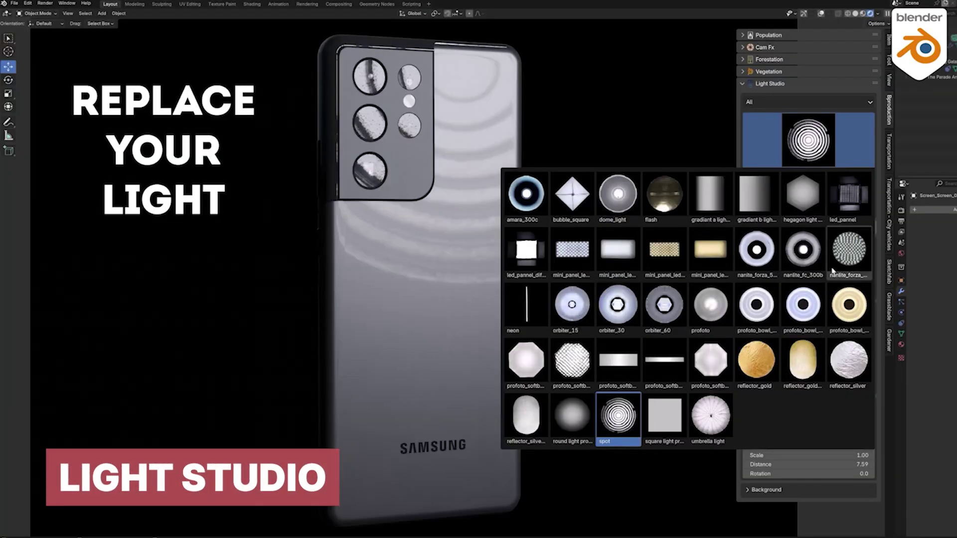
{"action": "left_click", "coordinate": [845, 302]}
{"action": "left_click", "coordinate": [811, 210]}
- Switch the light to the bubble_square preset, then to mini_panel_led_hot
{"action": "left_click", "coordinate": [809, 159]}
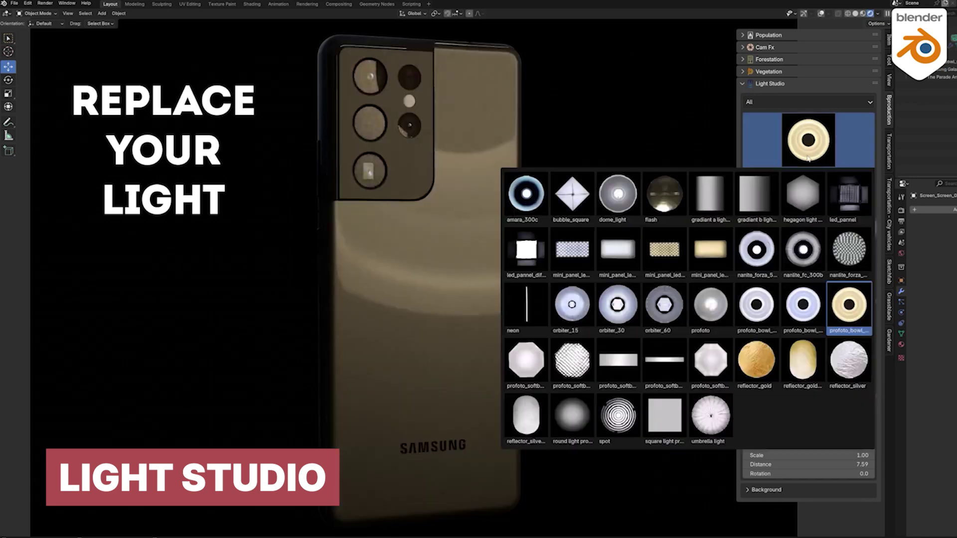
{"action": "left_click", "coordinate": [572, 202]}
{"action": "left_click", "coordinate": [813, 209]}
{"action": "left_click", "coordinate": [809, 140]}
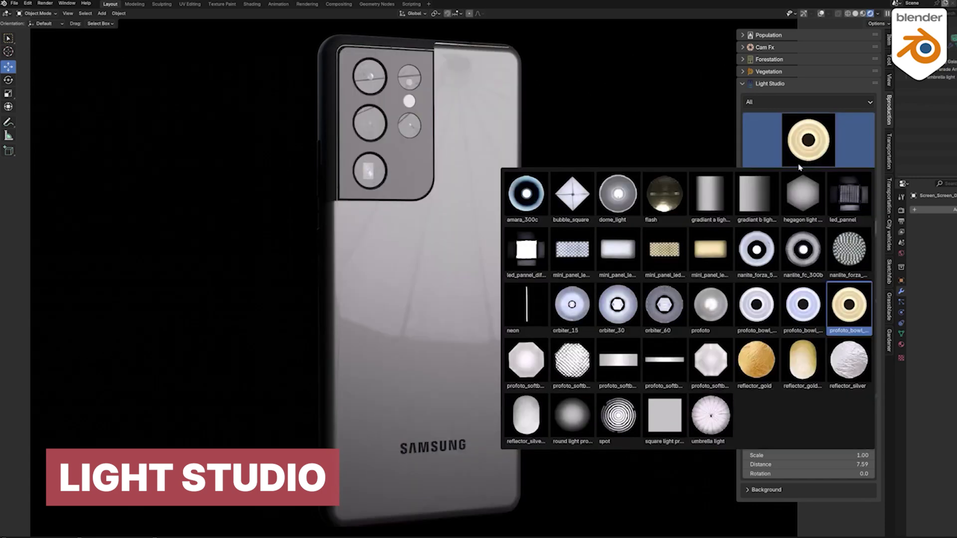
{"action": "left_click", "coordinate": [667, 250]}
{"action": "left_click", "coordinate": [804, 214]}
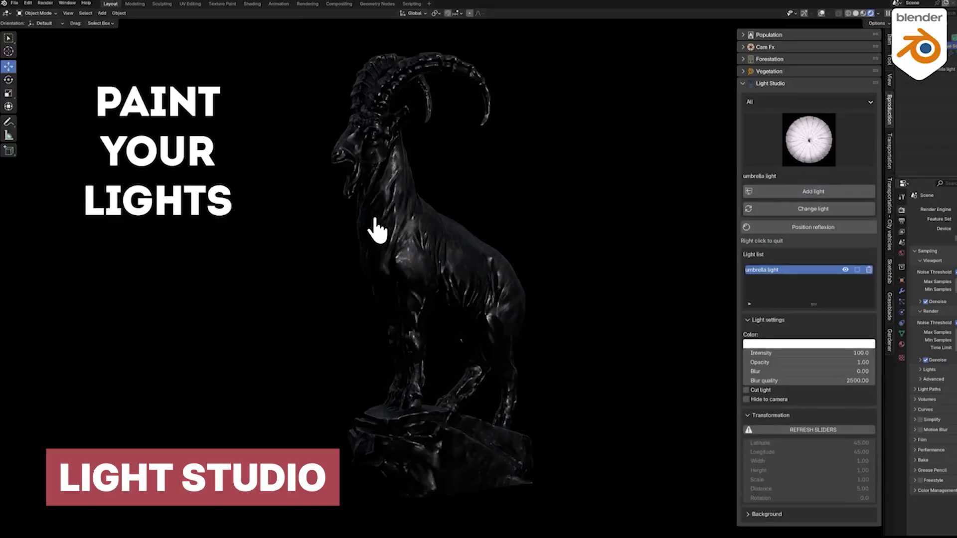
- Place light highlights on the goat's neck and face, then add a blue bowl softlight
{"action": "left_click_drag", "start_coordinate": [375, 218], "coordinate": [363, 219]}
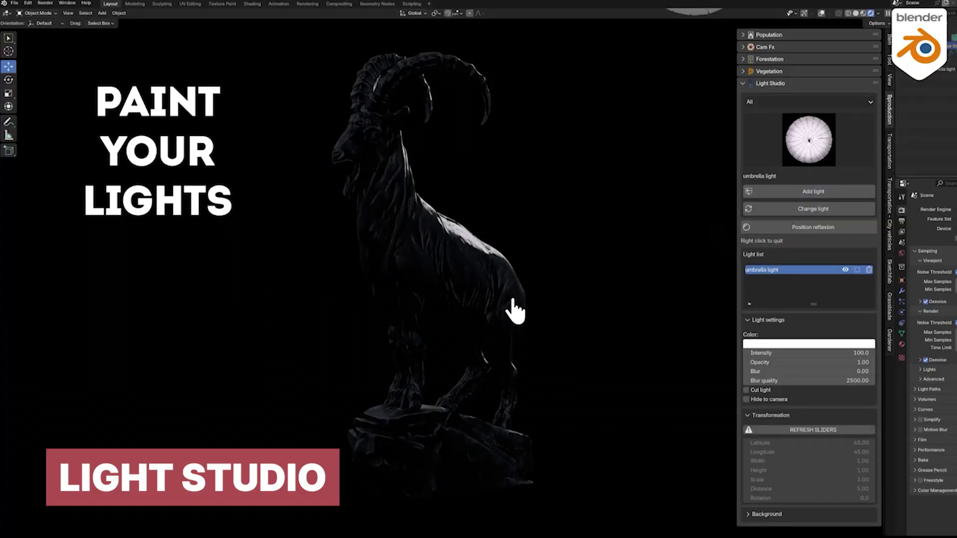
{"action": "left_click_drag", "start_coordinate": [377, 416], "coordinate": [356, 146]}
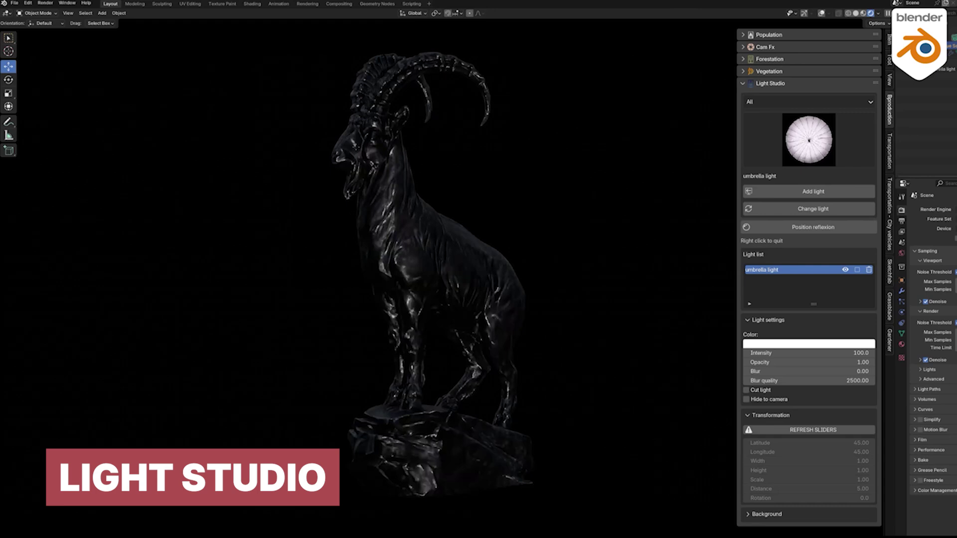
{"action": "left_click", "coordinate": [798, 138]}
{"action": "left_click", "coordinate": [757, 323]}
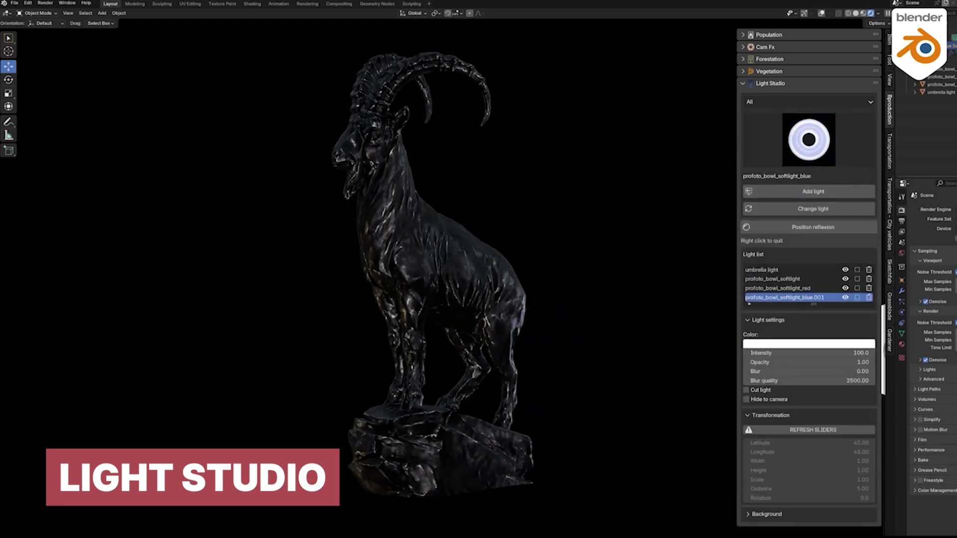
{"action": "right_click", "coordinate": [764, 338]}
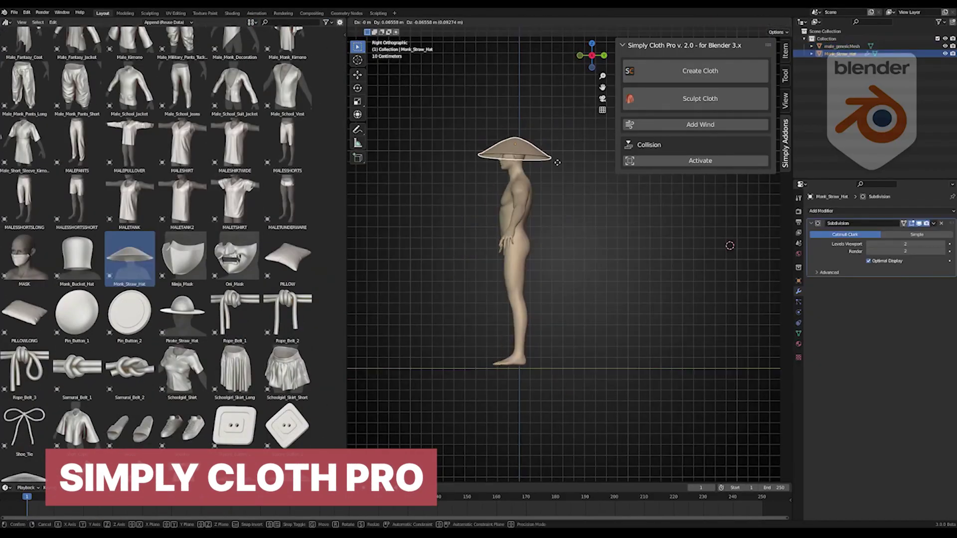
- Add the Slides sandals to the male figure's feet
{"action": "left_click", "coordinate": [125, 399]}
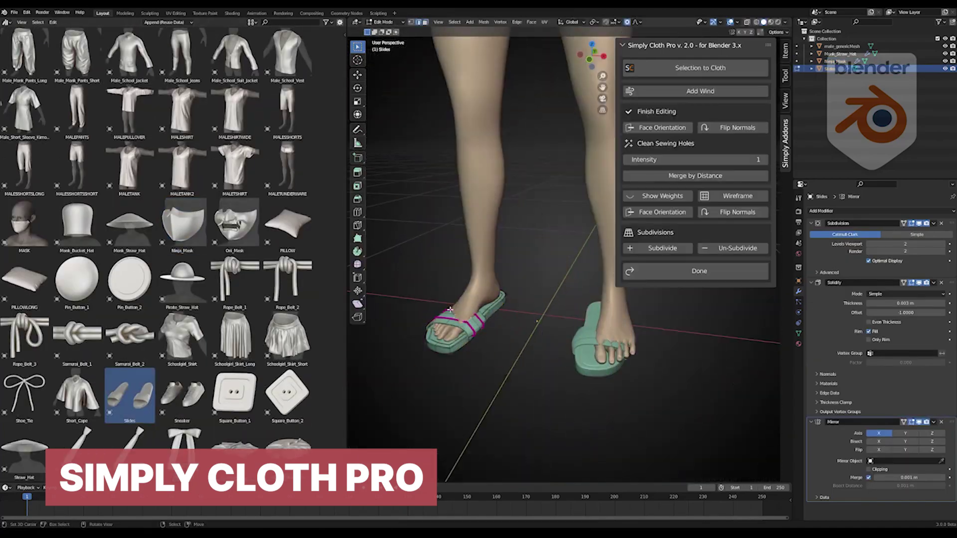